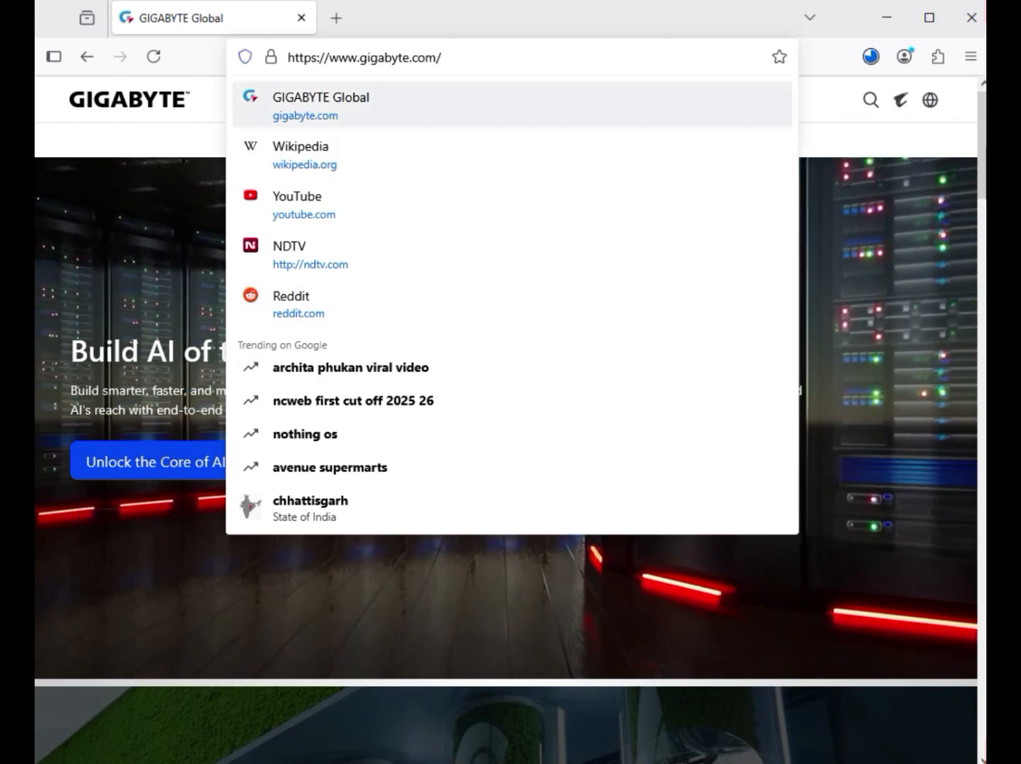
Search the GIGABYTE website for "B760M GAMING WIFI".
click(849, 139)
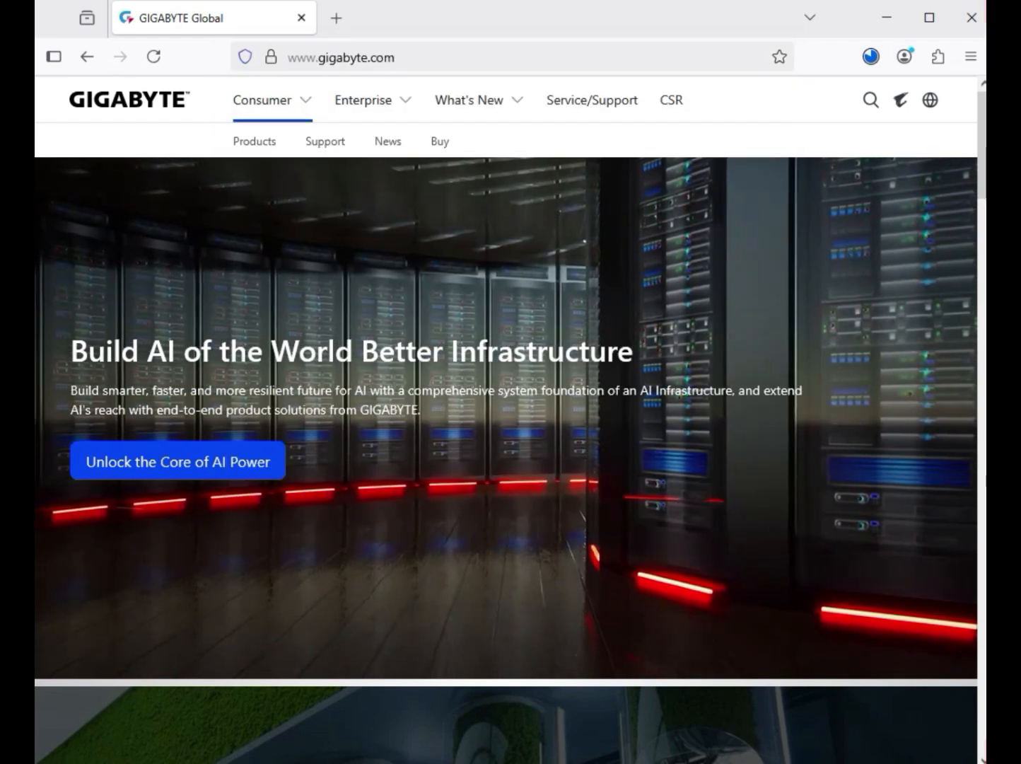
click(871, 100)
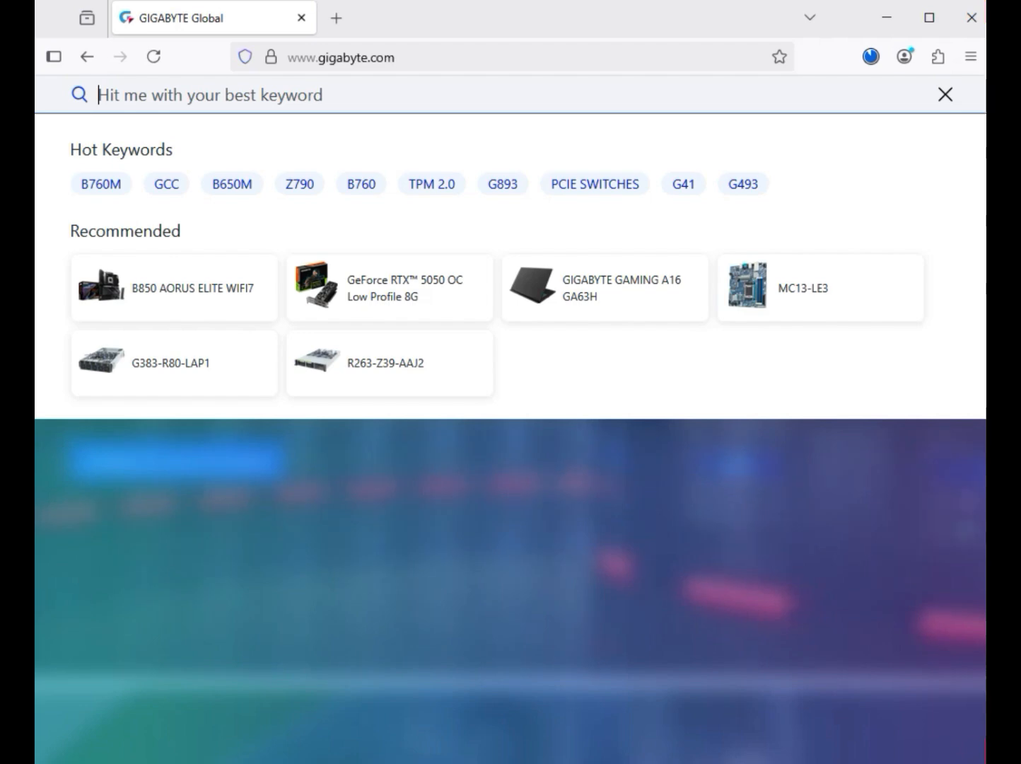
text(B760M GAMING WIFI)
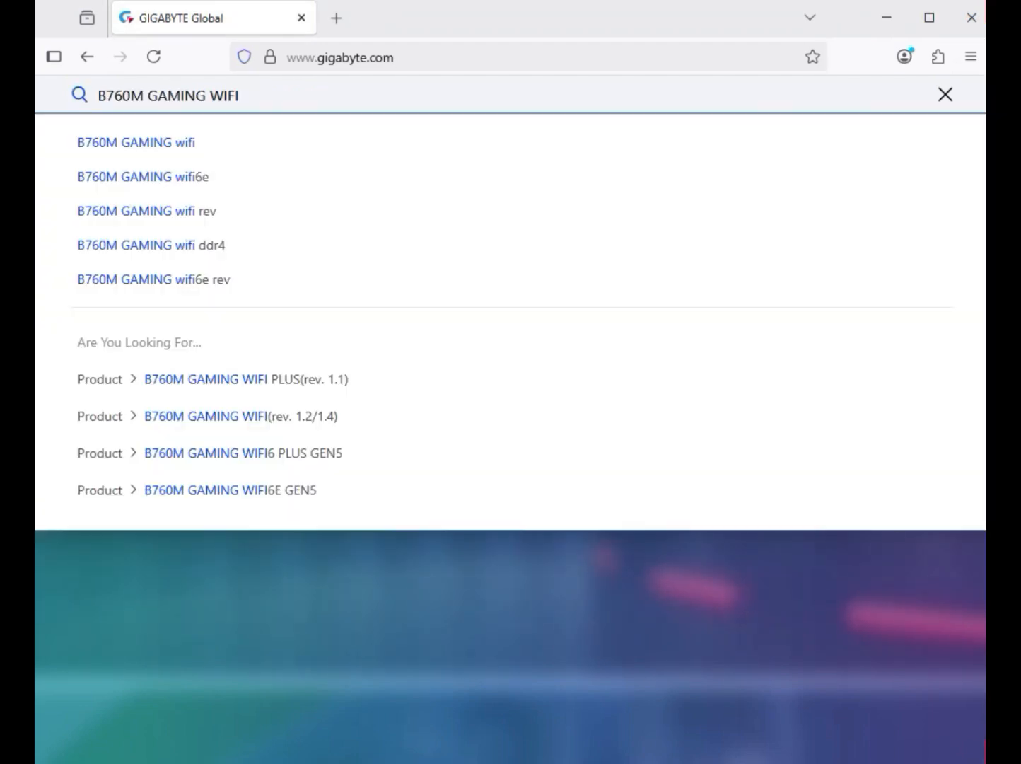
key(Return)
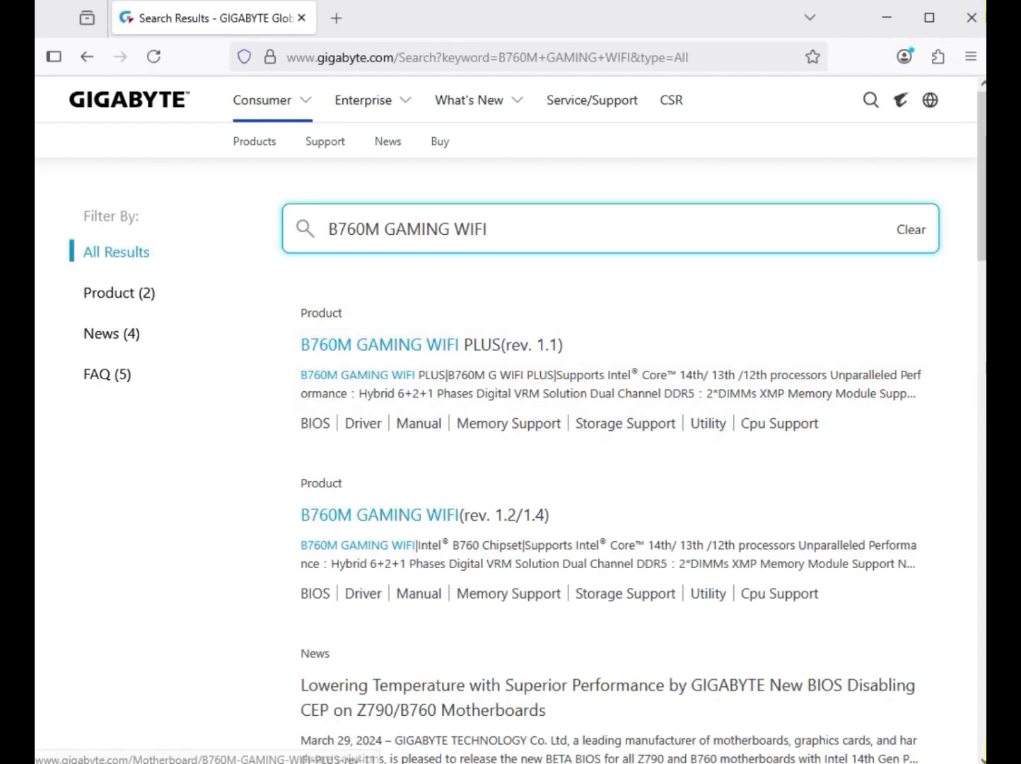
Filter the results to products and open the support page of the B760M GAMING WIFI (rev. 1.2/1.4) motherboard.
triple_click(152, 293)
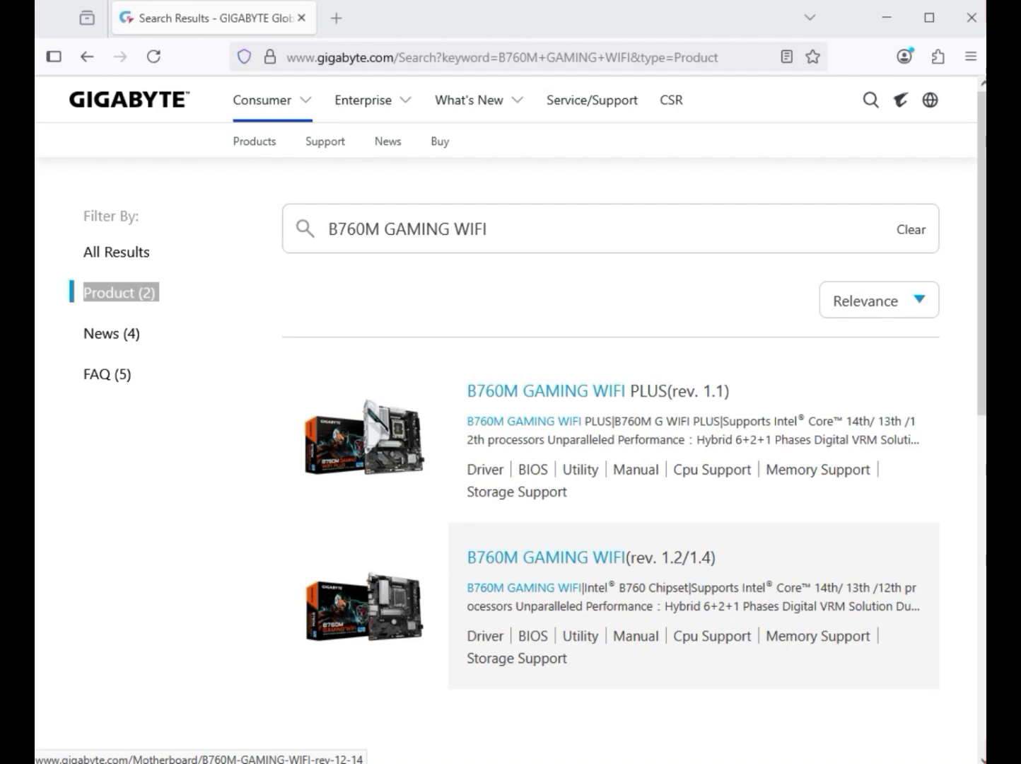
click(591, 558)
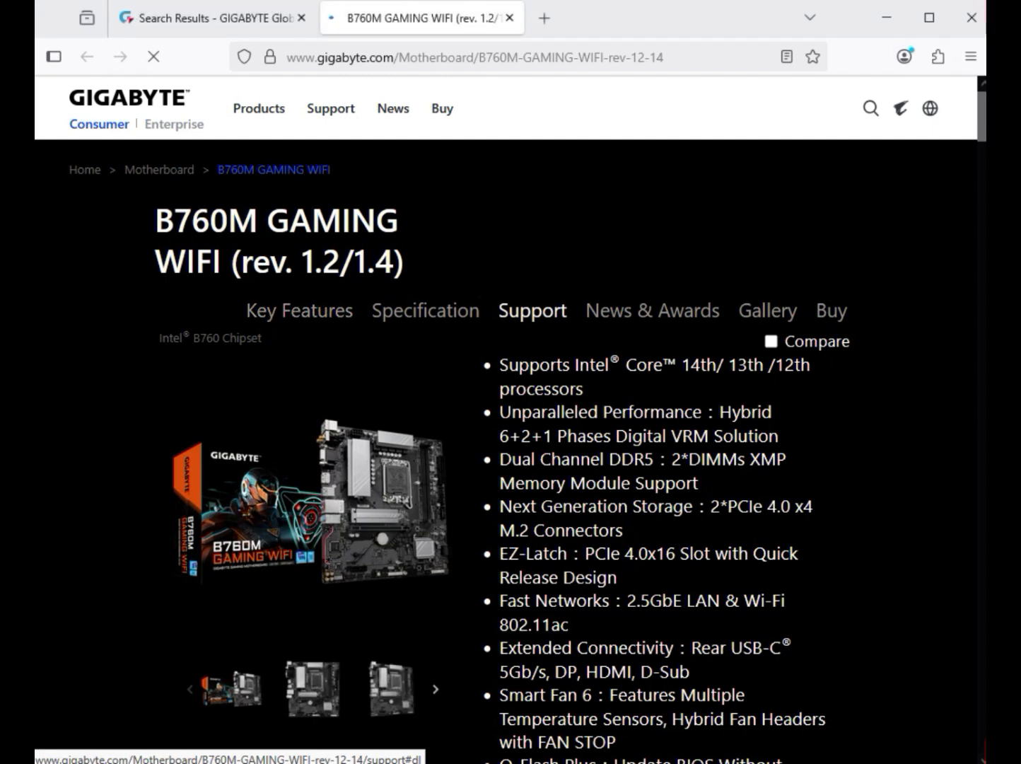
click(533, 310)
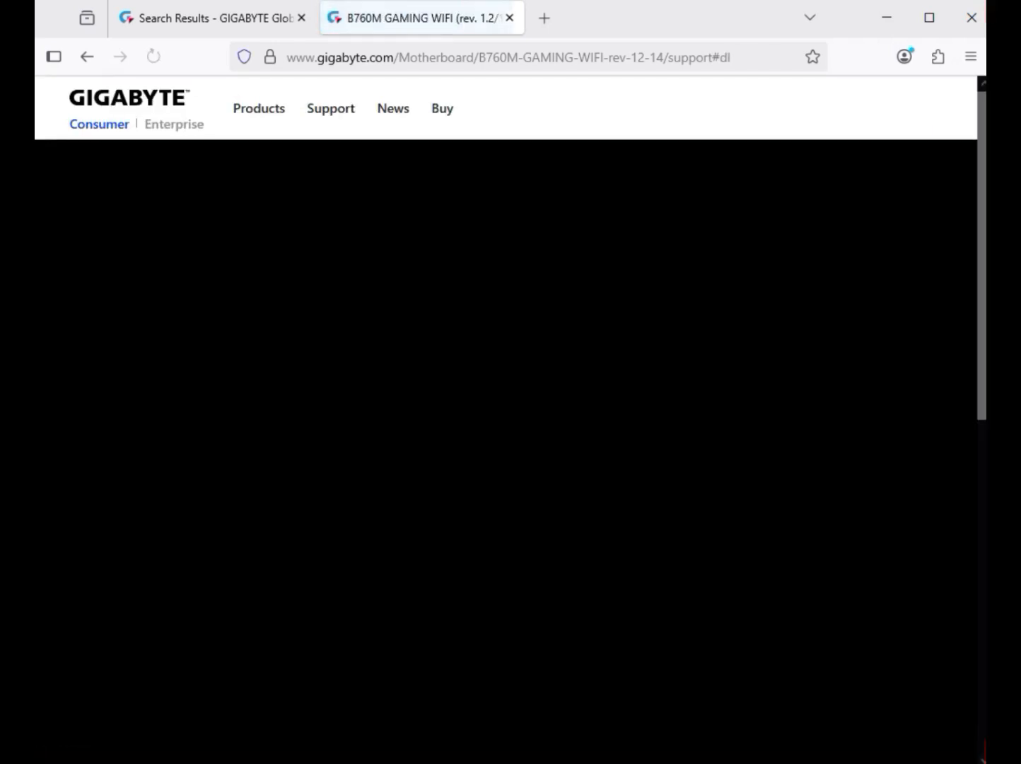
Set the driver OS to Windows 11 64bit and download the Realtek HD Audio Driver.
click(312, 438)
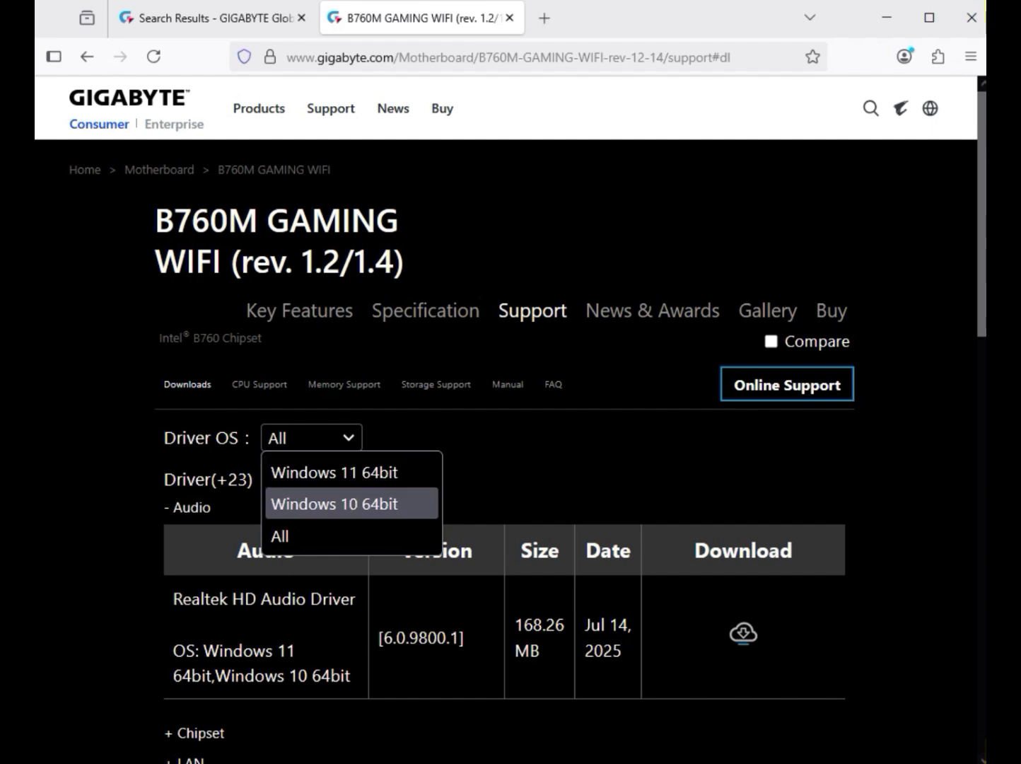
click(335, 473)
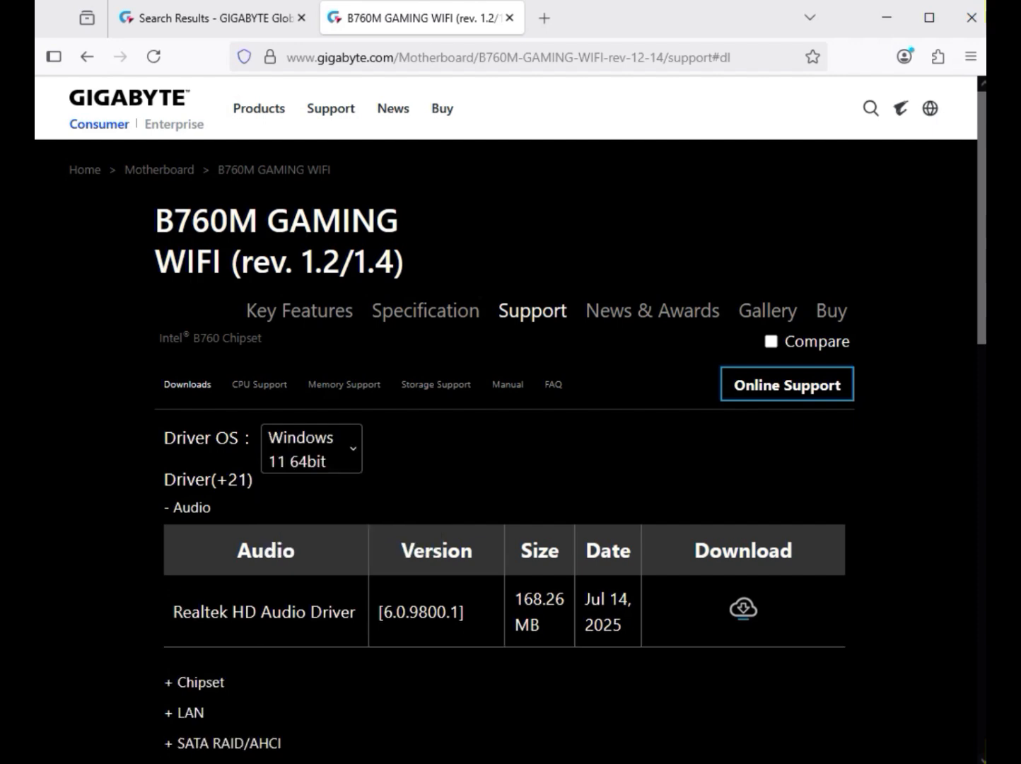
drag(174, 508, 203, 508)
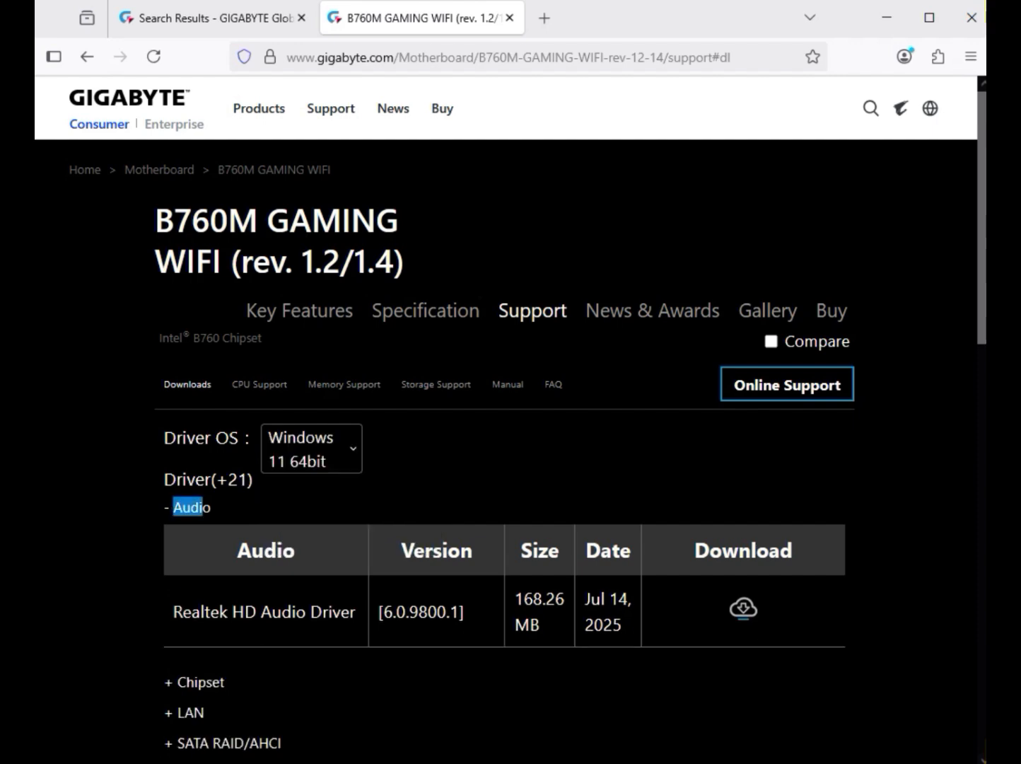
drag(240, 612, 743, 610)
click(744, 608)
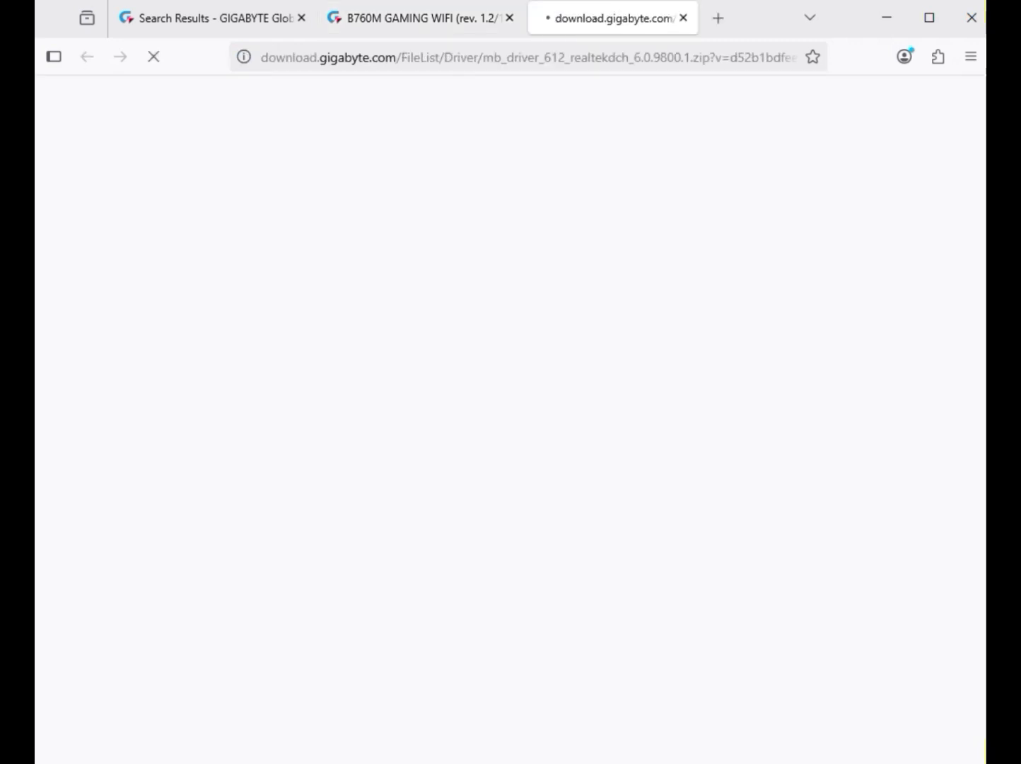
Download the Intel Serial I/O driver and the Intel Management Engine Firmware from the Chipset category.
scroll(509, 424, down, 4)
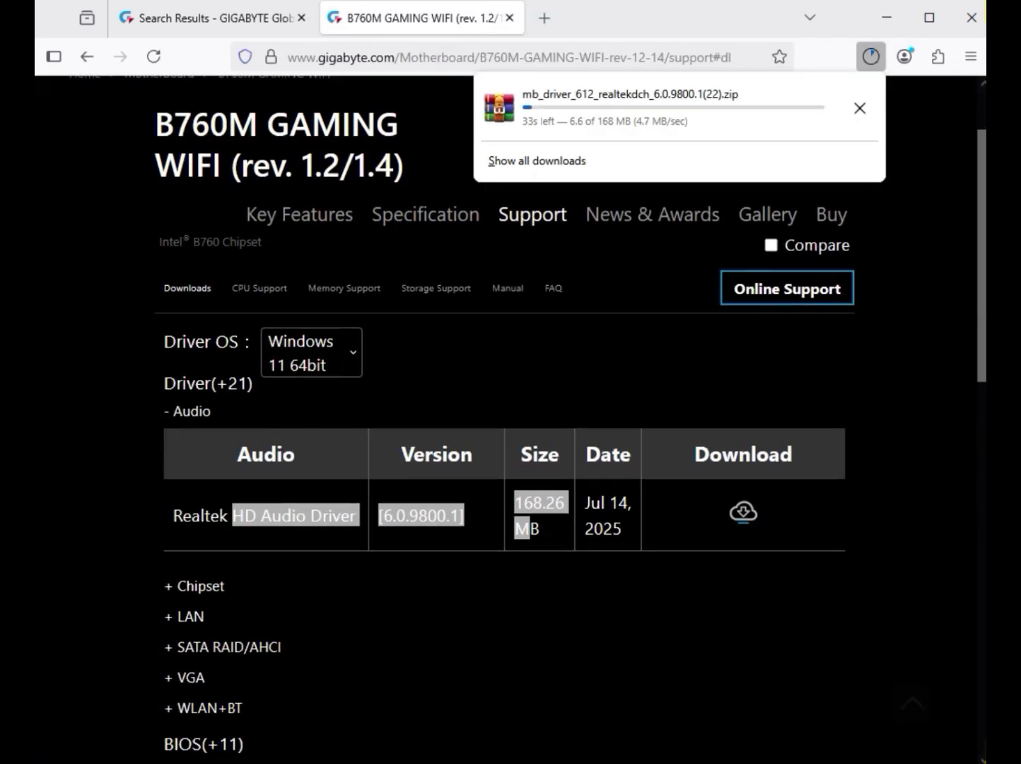
double_click(200, 340)
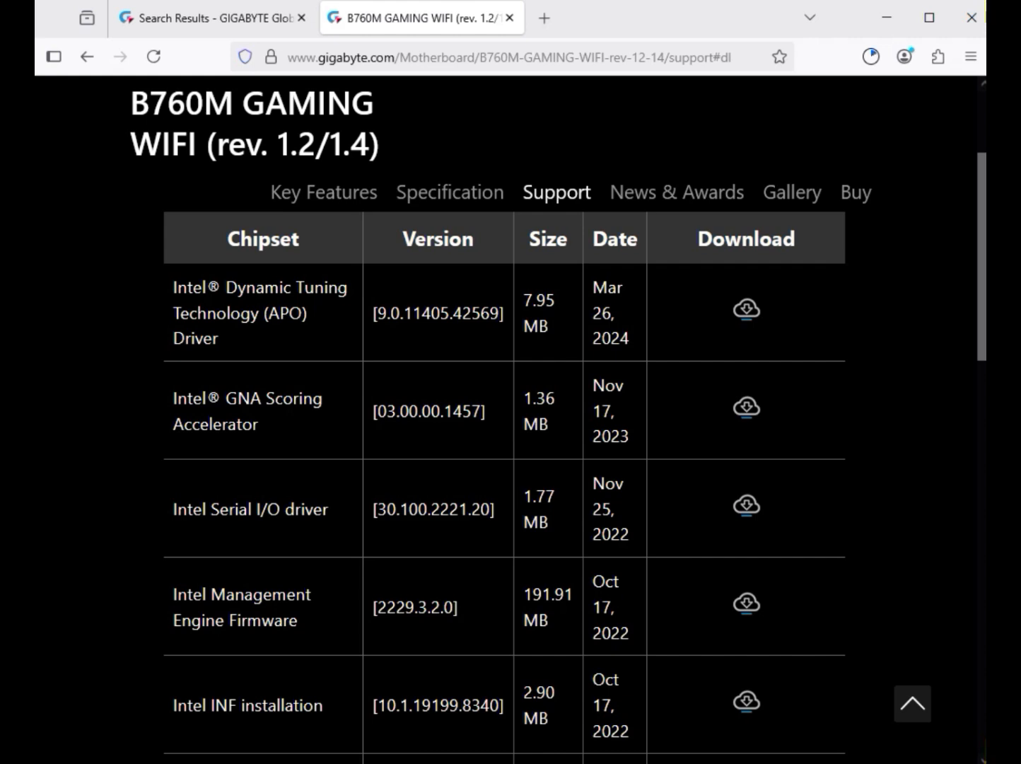
drag(210, 508, 332, 508)
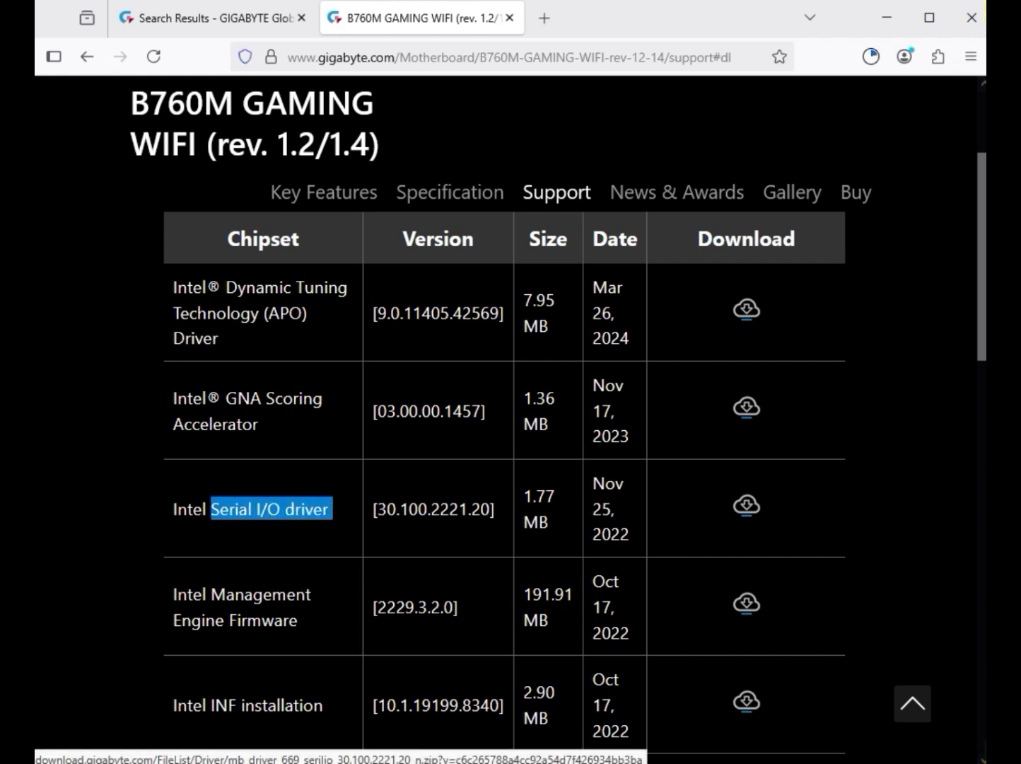
click(747, 504)
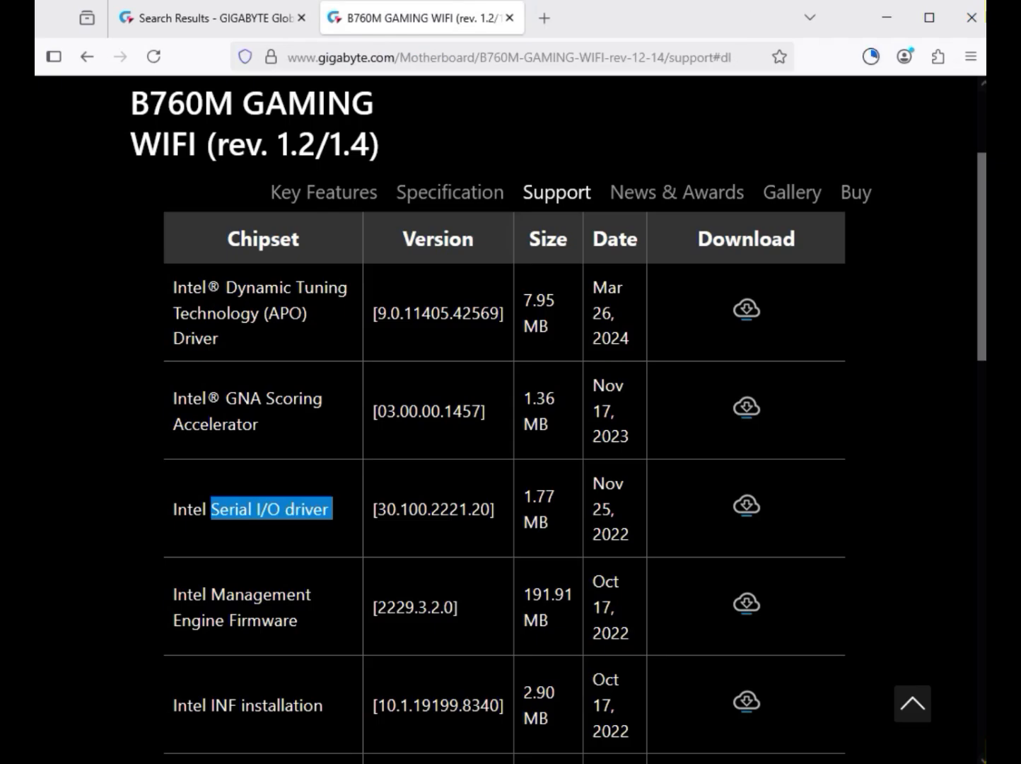
drag(178, 595, 302, 620)
click(747, 603)
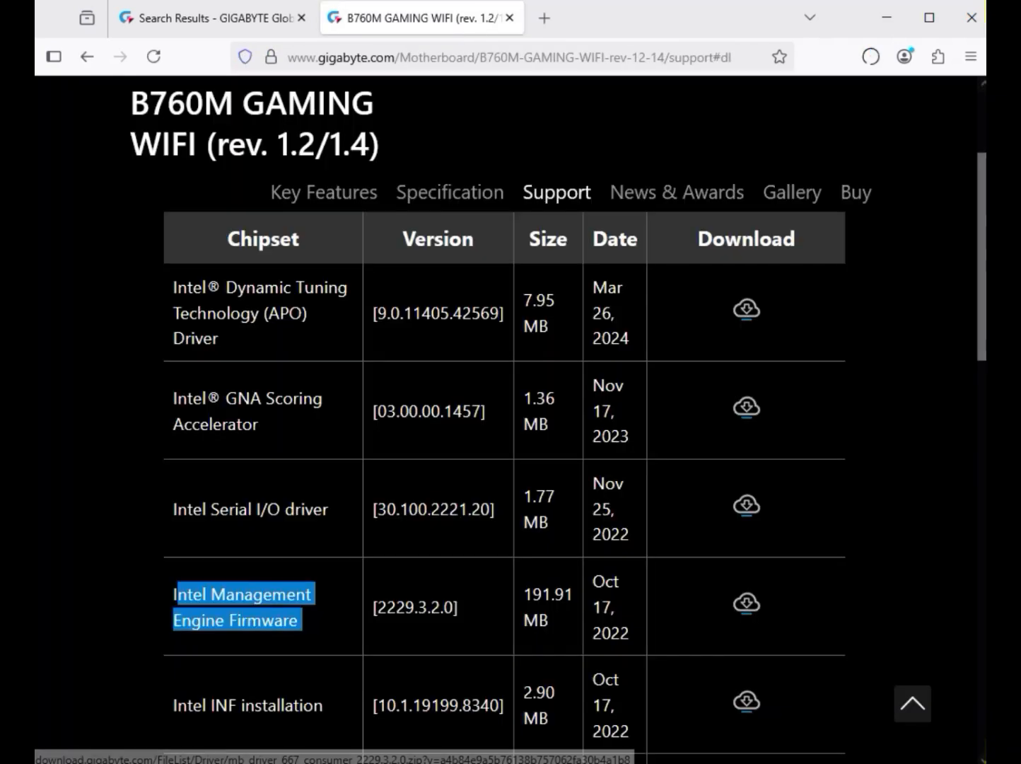
Download the Realtek LAN Driver version 11.24.0318.2025 from the LAN category.
scroll(747, 603, down, 4)
click(190, 604)
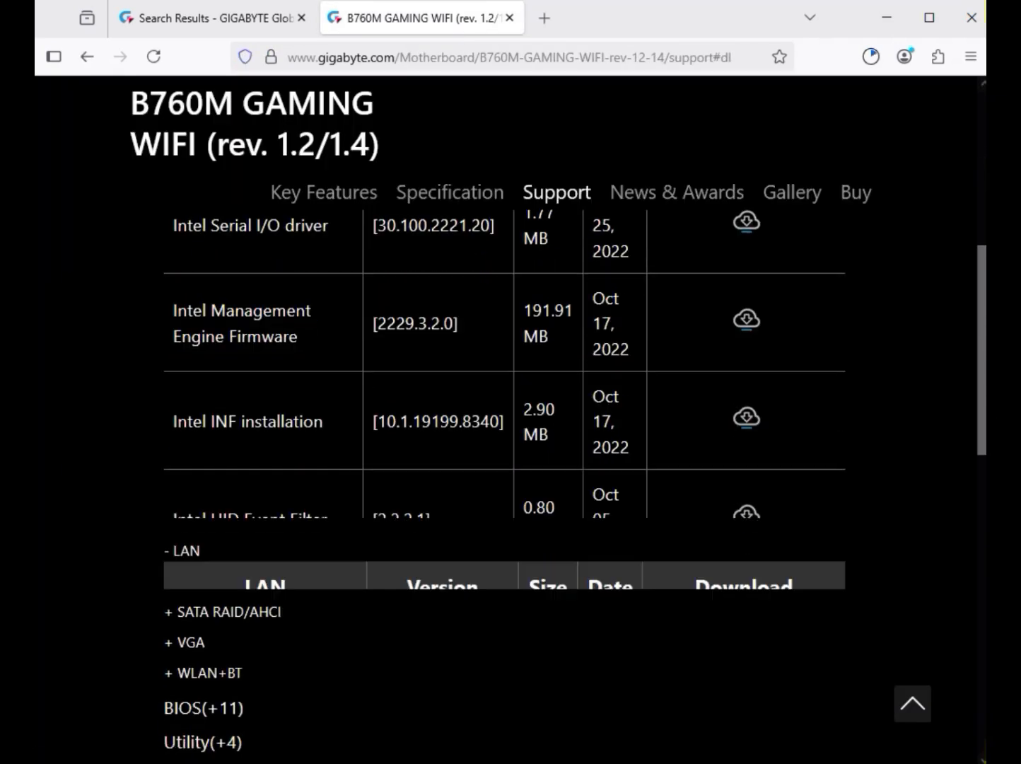
scroll(190, 604, up, 4)
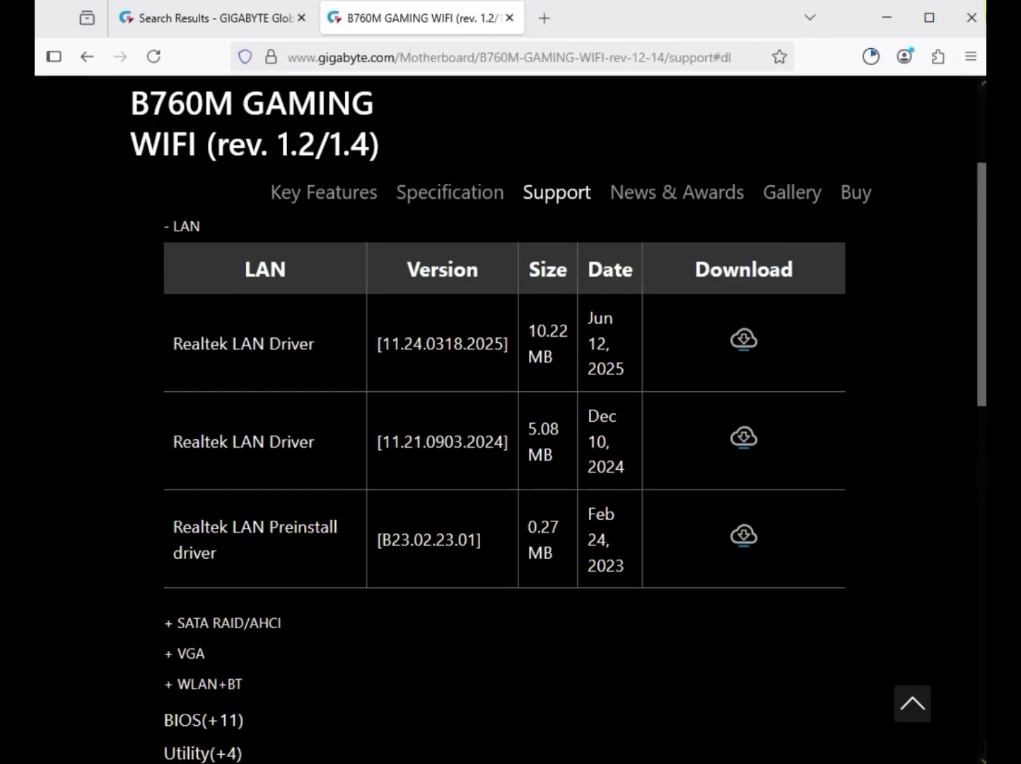
drag(173, 344, 427, 344)
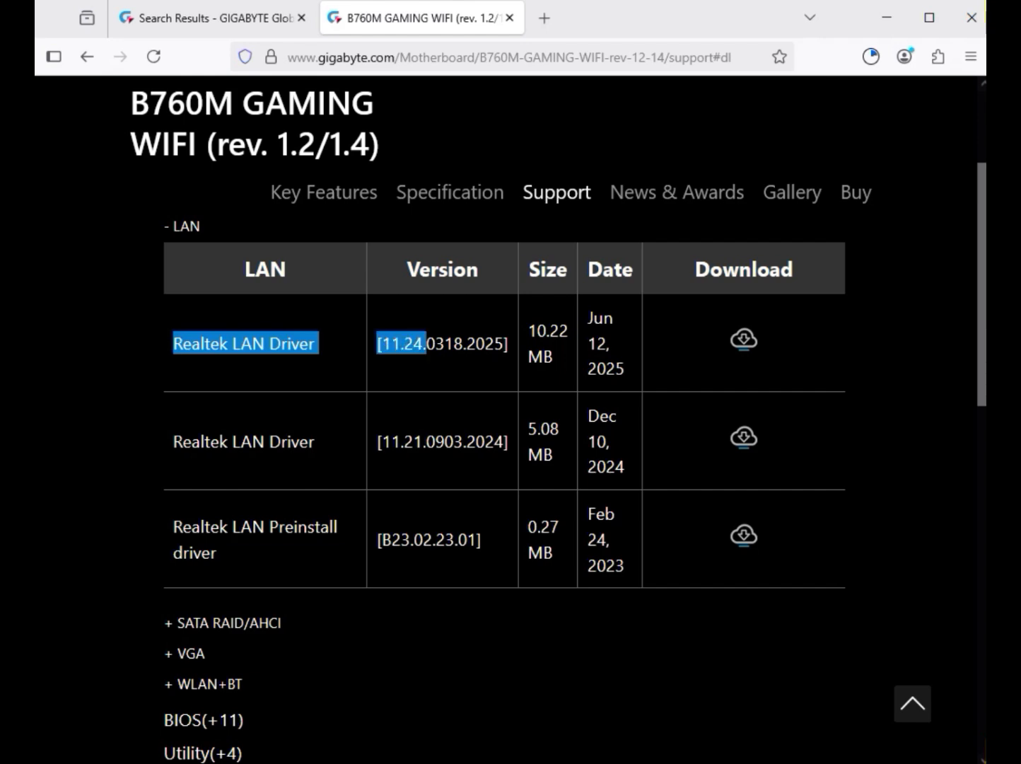
click(744, 339)
Download the Intel Graphic Driver from the VGA category.
click(191, 654)
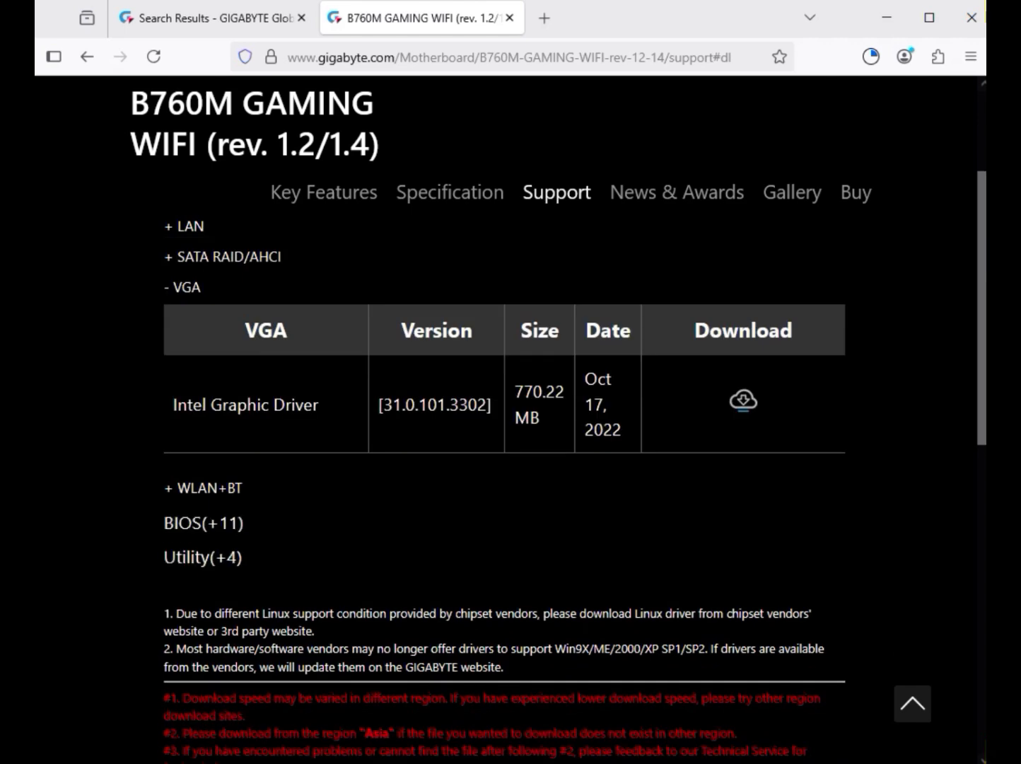
drag(172, 405, 743, 400)
click(743, 400)
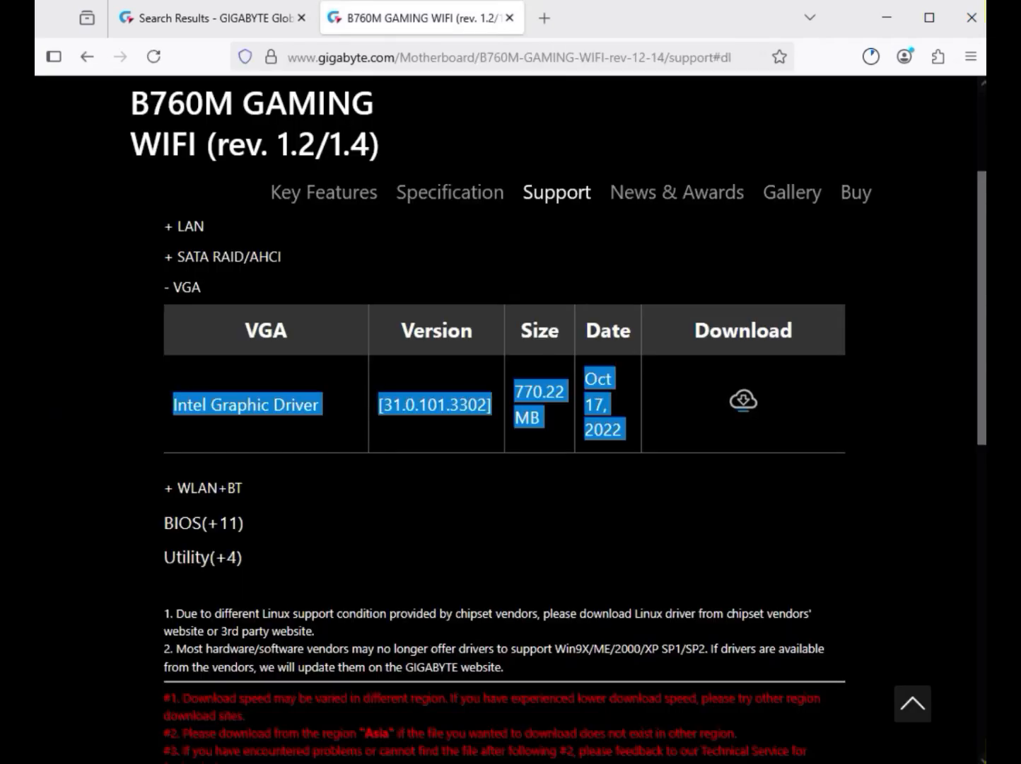
Download the Intel Bluetooth Driver 23.140.0.5 and the Intel WIFI driver 23.130.0.6 from the WLAN+BT category.
click(208, 488)
drag(210, 422, 339, 423)
click(339, 423)
drag(210, 494, 296, 494)
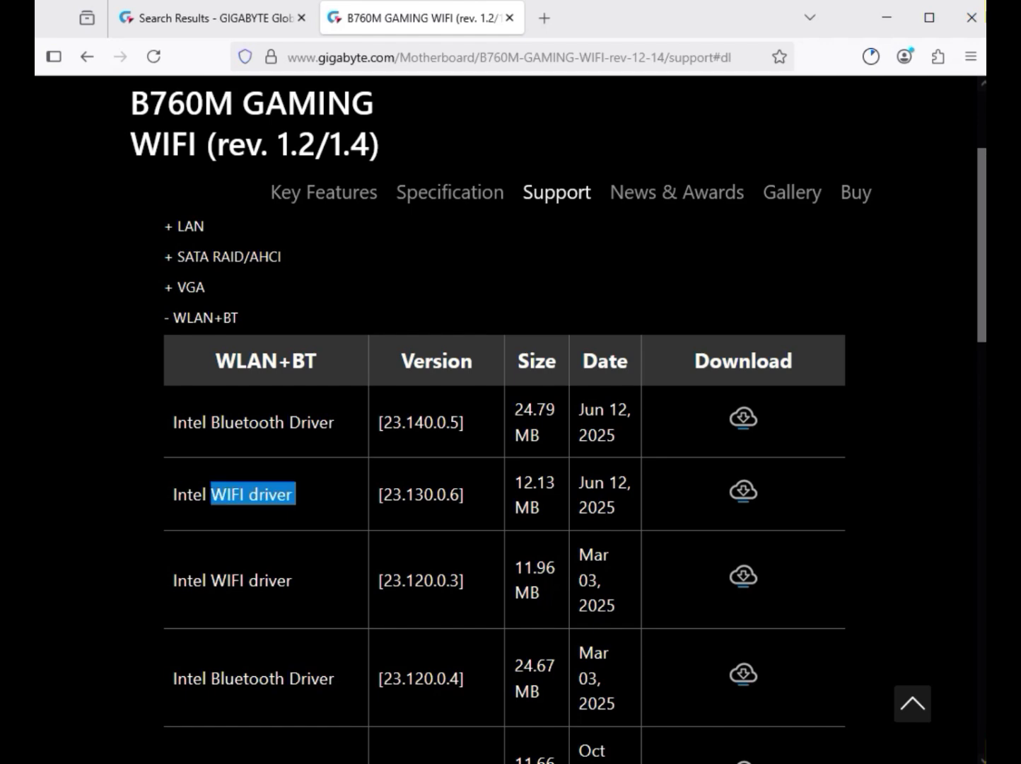
click(744, 418)
click(744, 490)
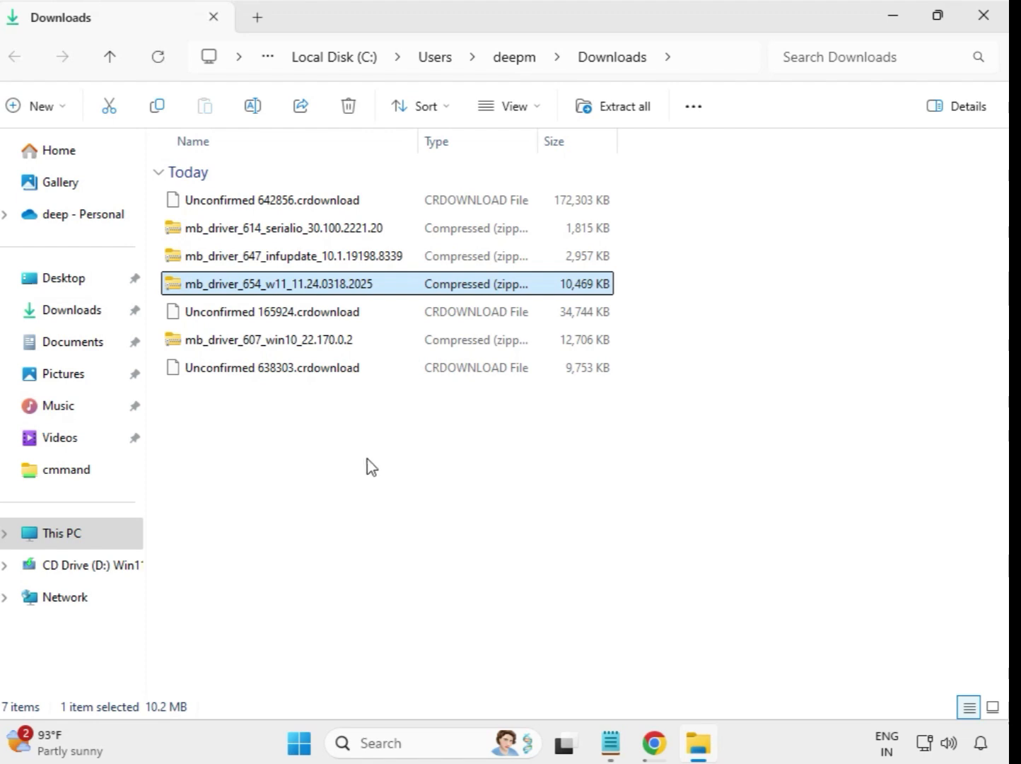
drag(377, 451, 346, 201)
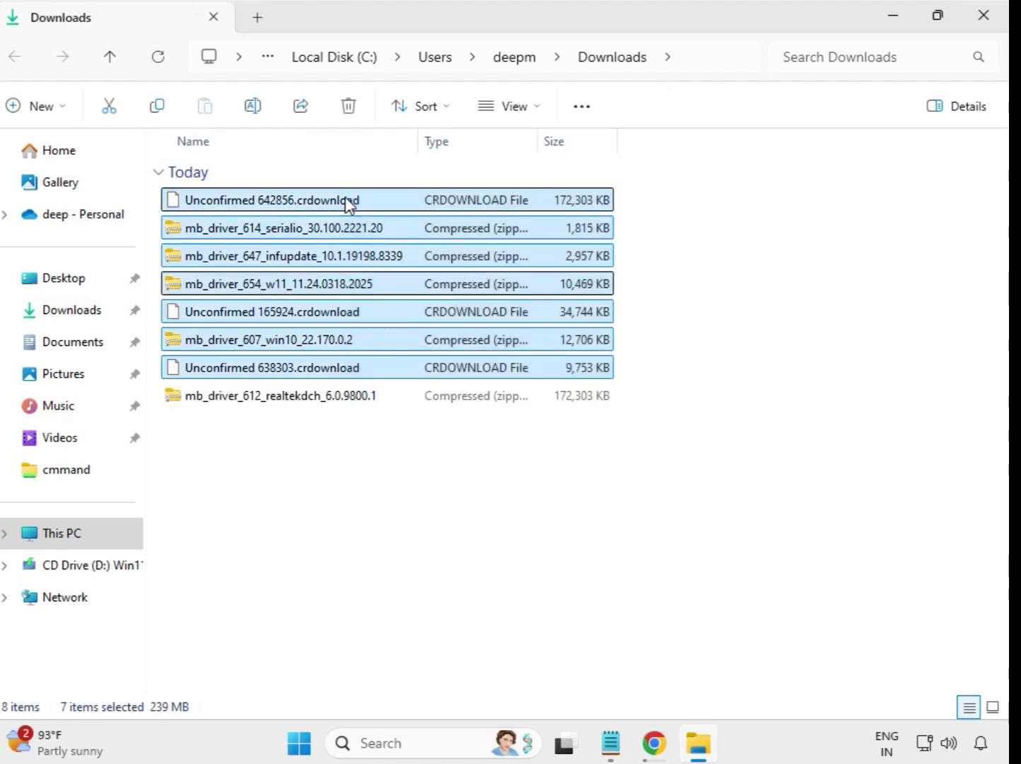
click(549, 472)
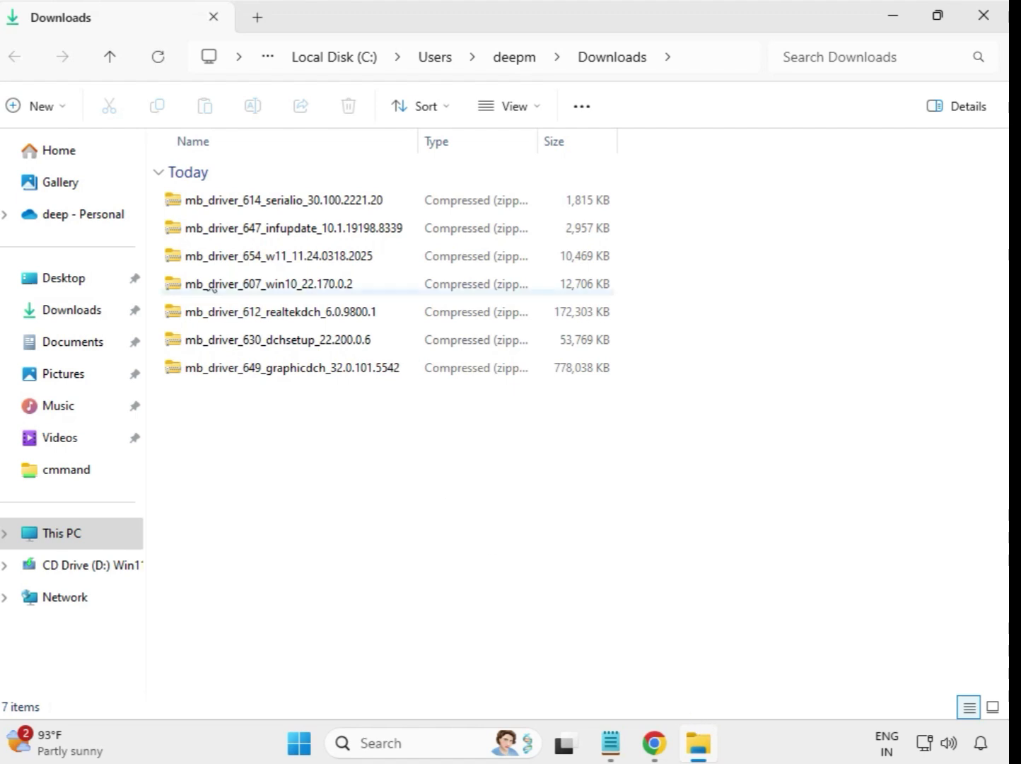
Extract the mb_driver_614_serialio_30.100.2221.20 archive to its default folder in Downloads and close the window showing the extracted files.
click(261, 204)
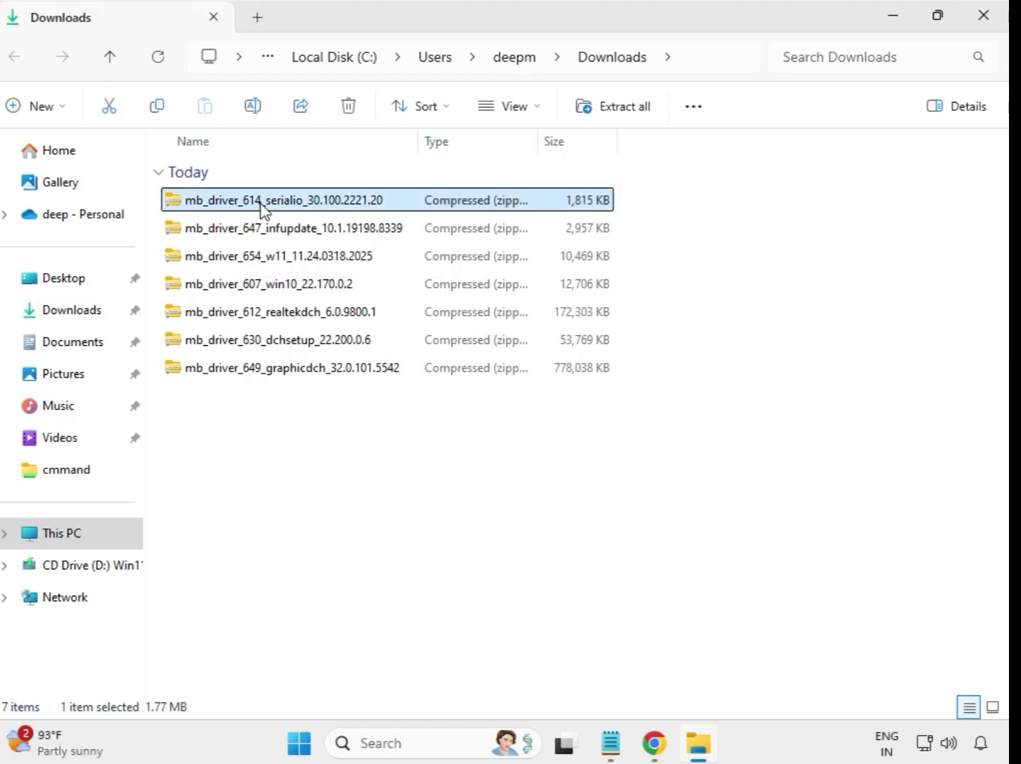
right_click(262, 208)
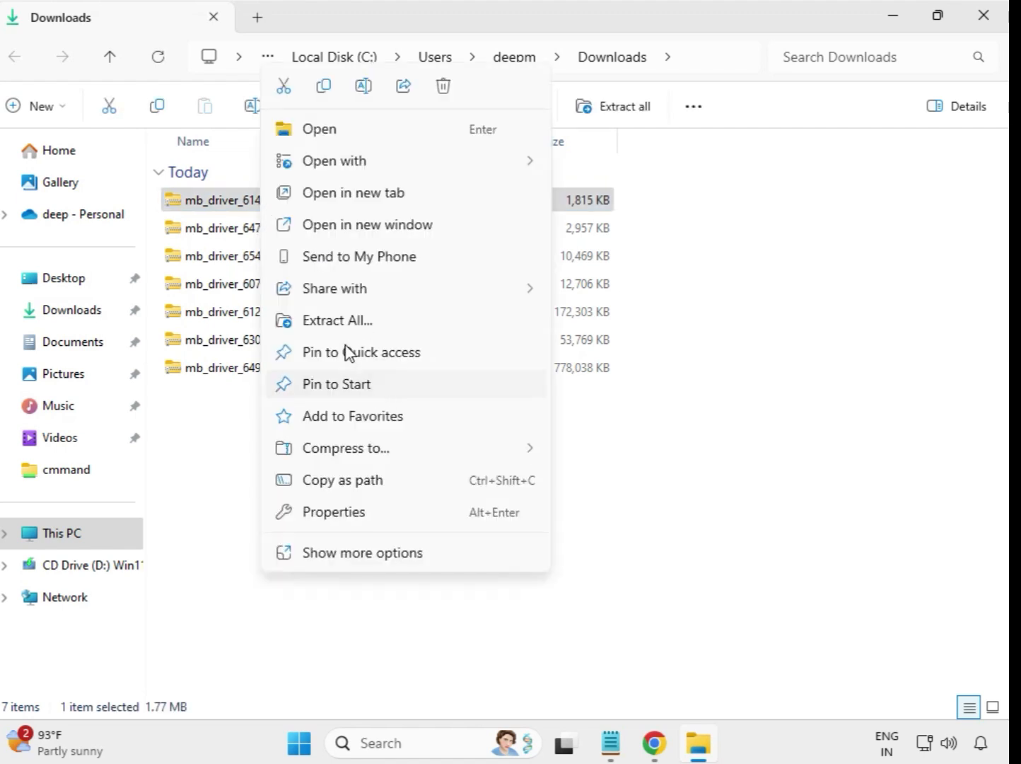
click(344, 323)
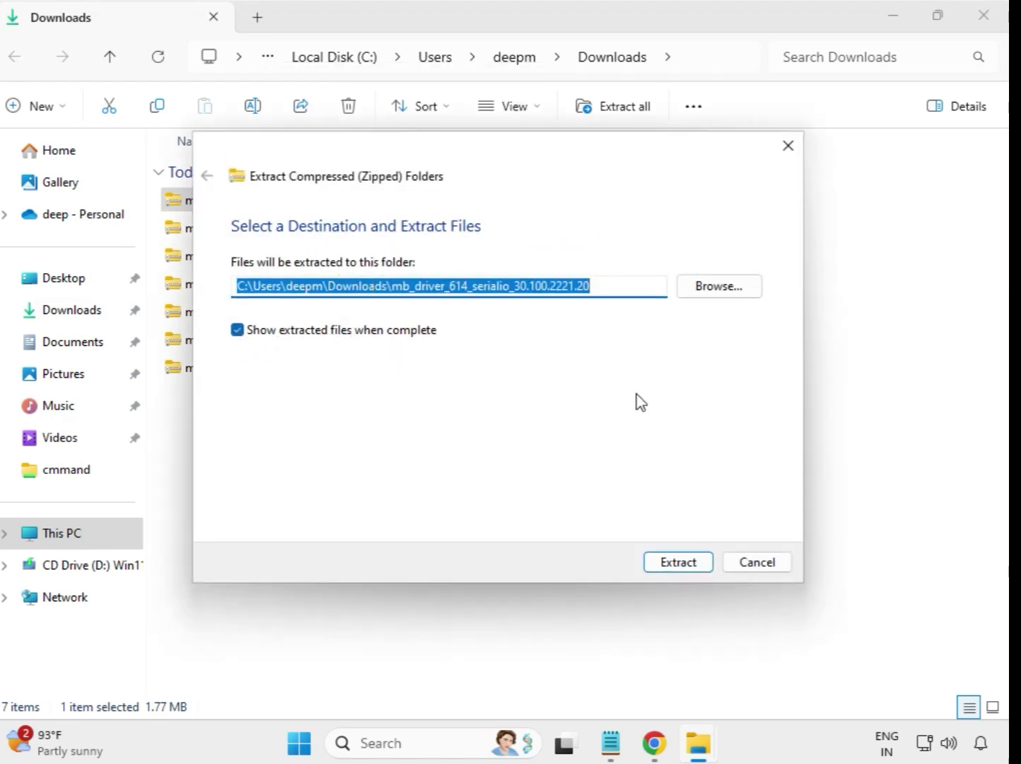
click(678, 561)
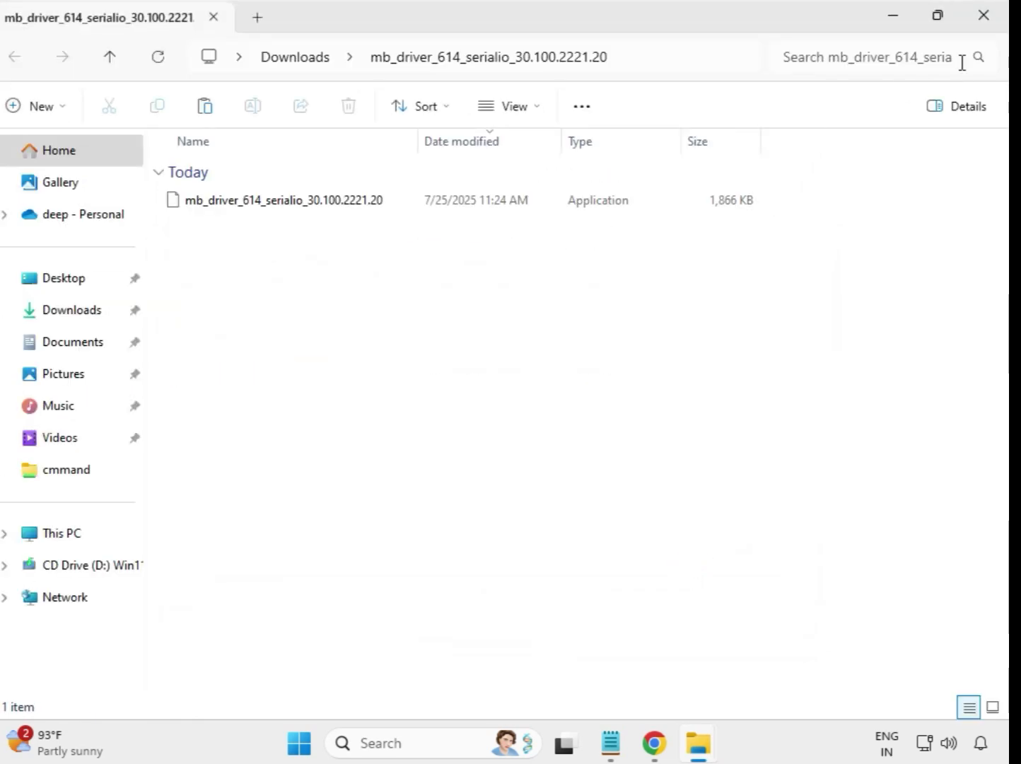
click(984, 16)
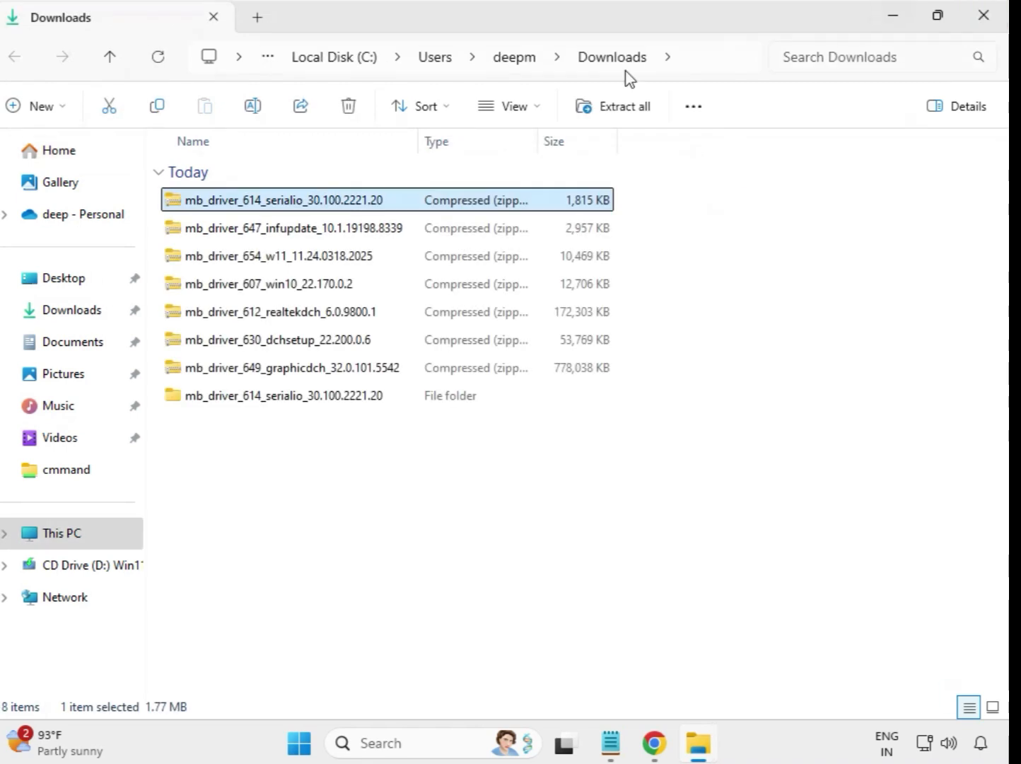
click(272, 402)
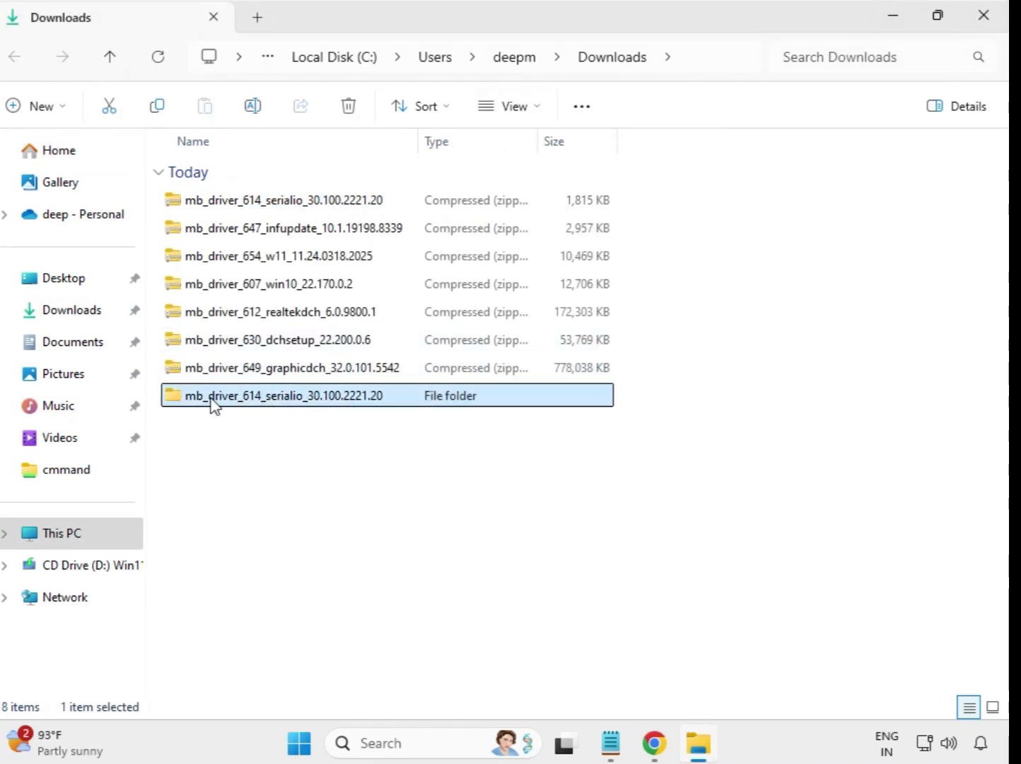
Extract the mb_driver_647_infupdate_10.1.19198.8339 archive to its default folder in Downloads.
click(269, 237)
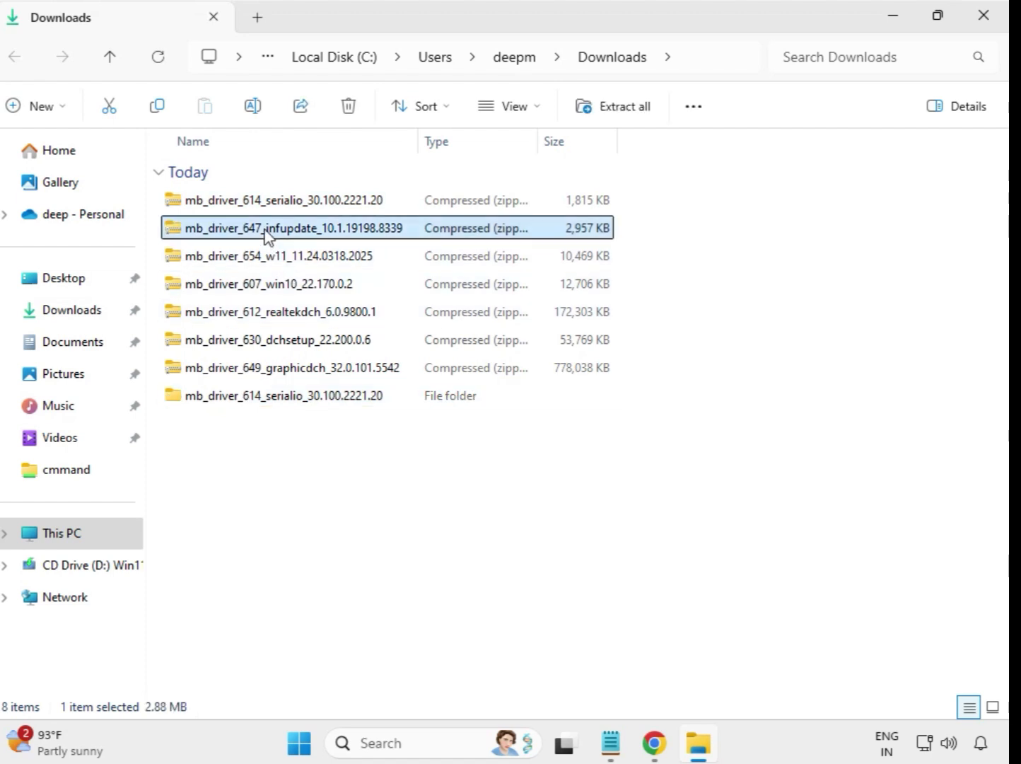
right_click(267, 235)
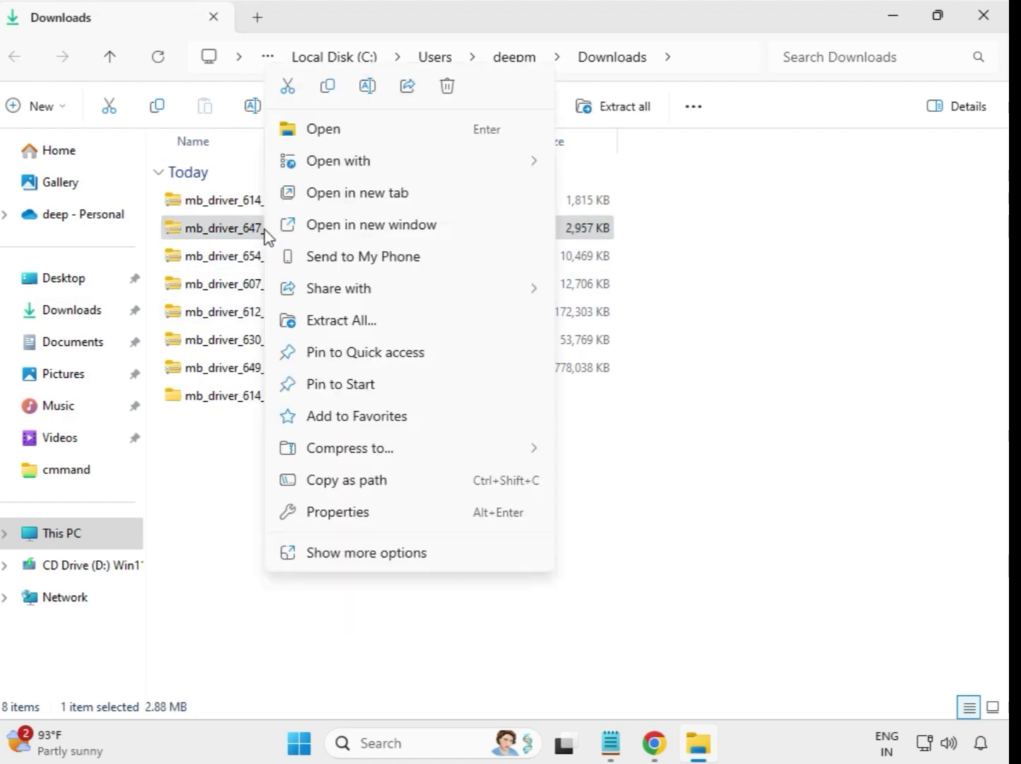
click(343, 324)
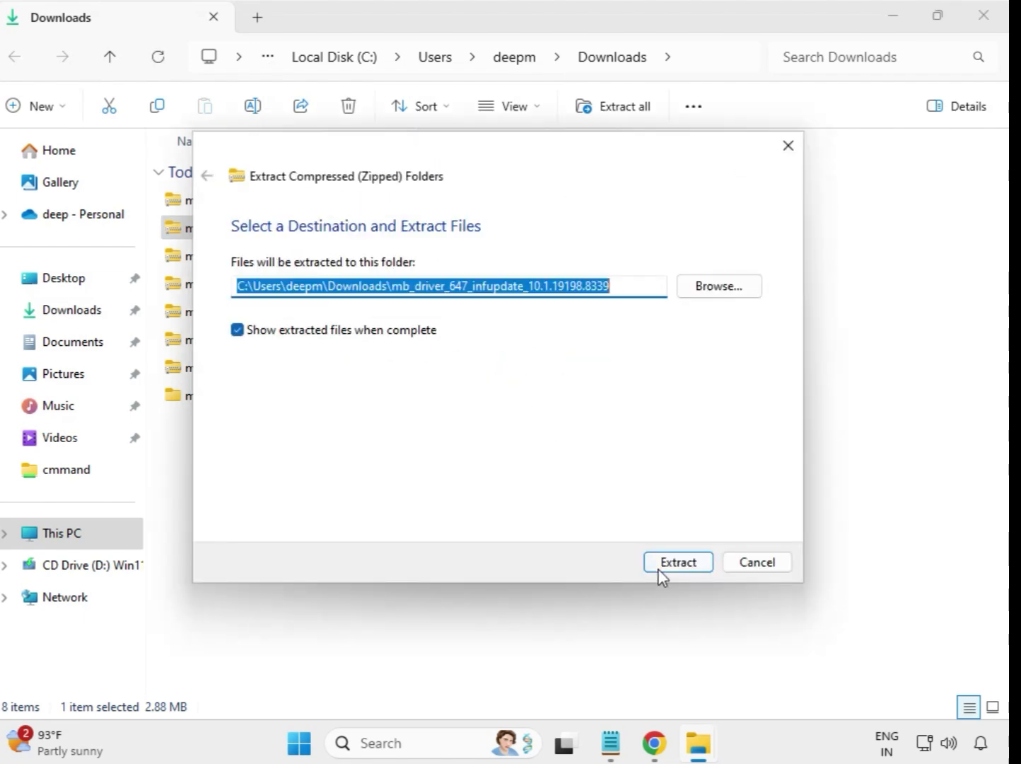
click(661, 570)
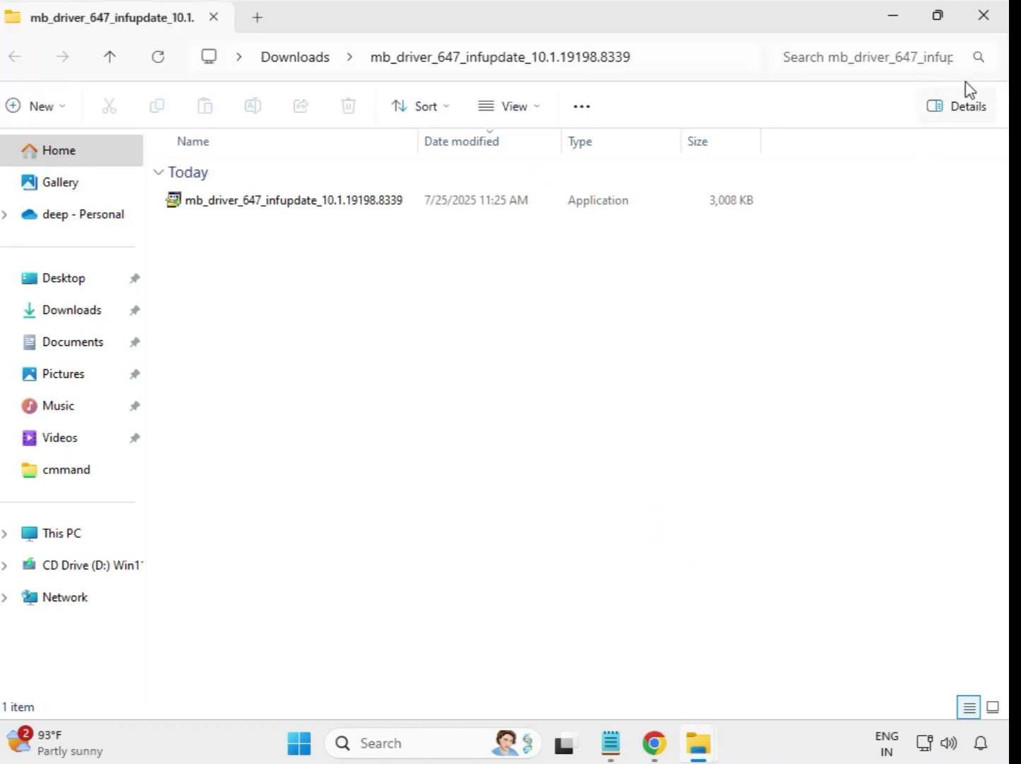
Extract the mb_driver_654_w11_11.24.0318.2025 archive to its default folder in Downloads, closing the windows that show extracted files.
click(983, 15)
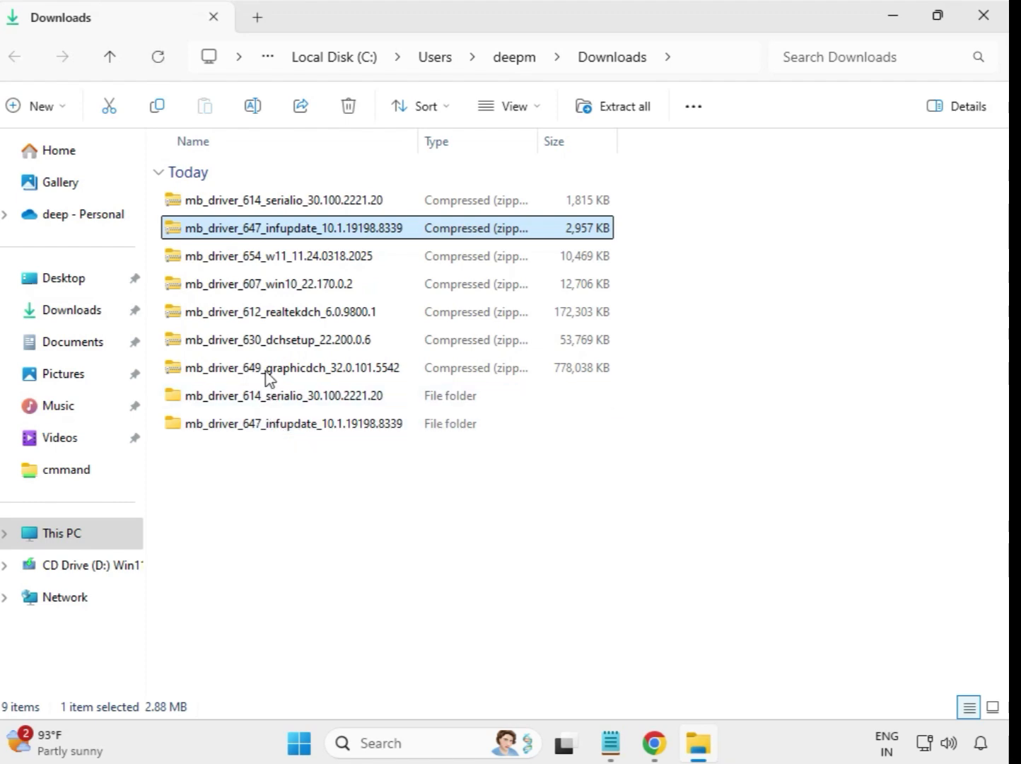
click(262, 262)
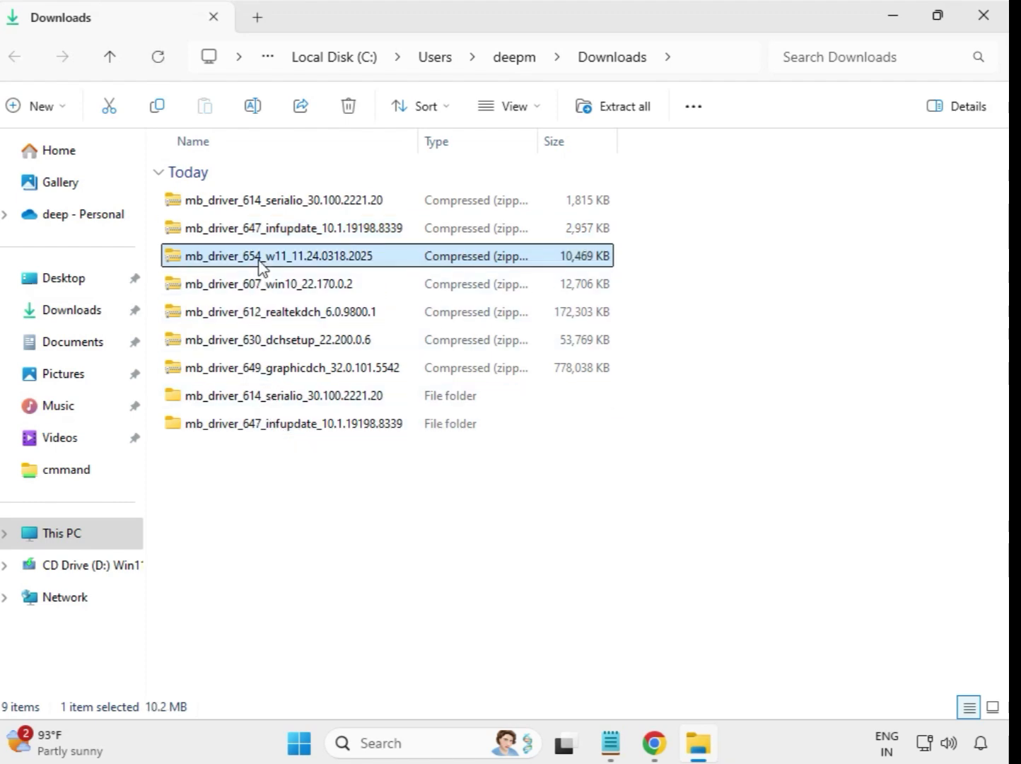
right_click(262, 264)
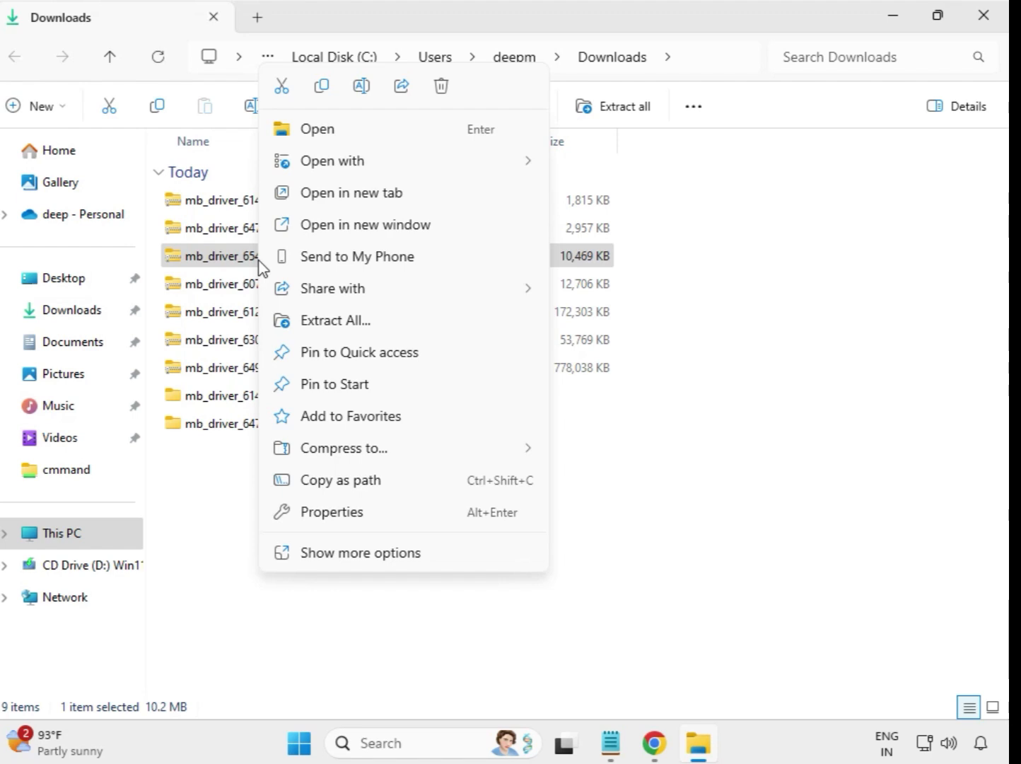
click(349, 320)
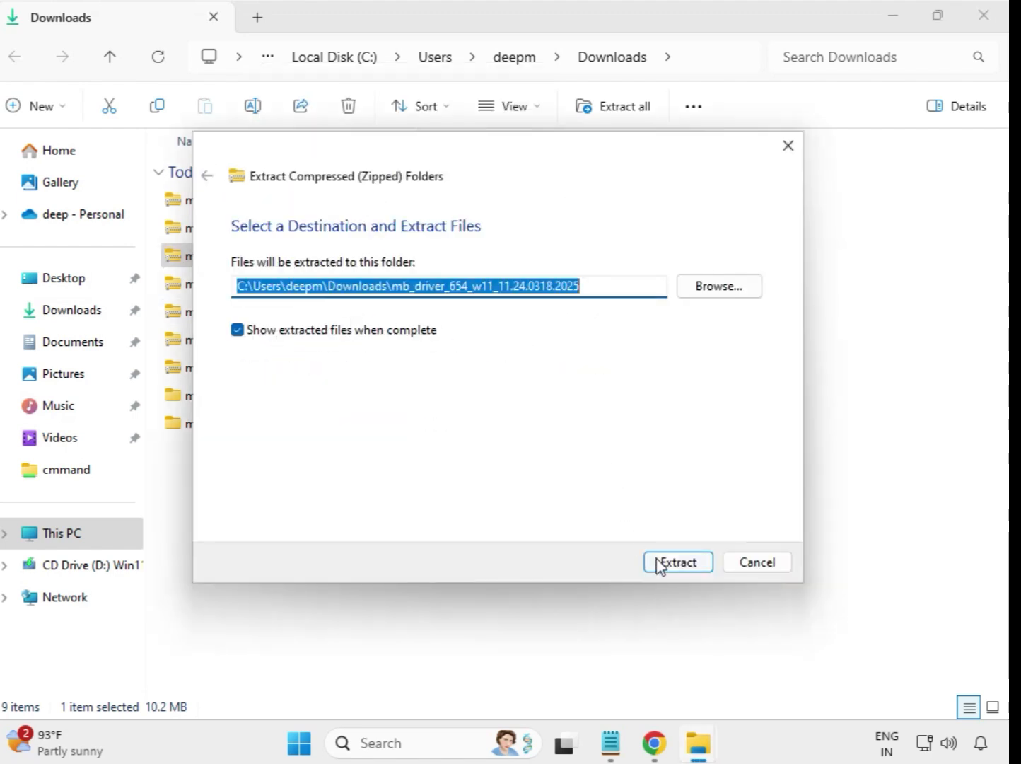
click(659, 564)
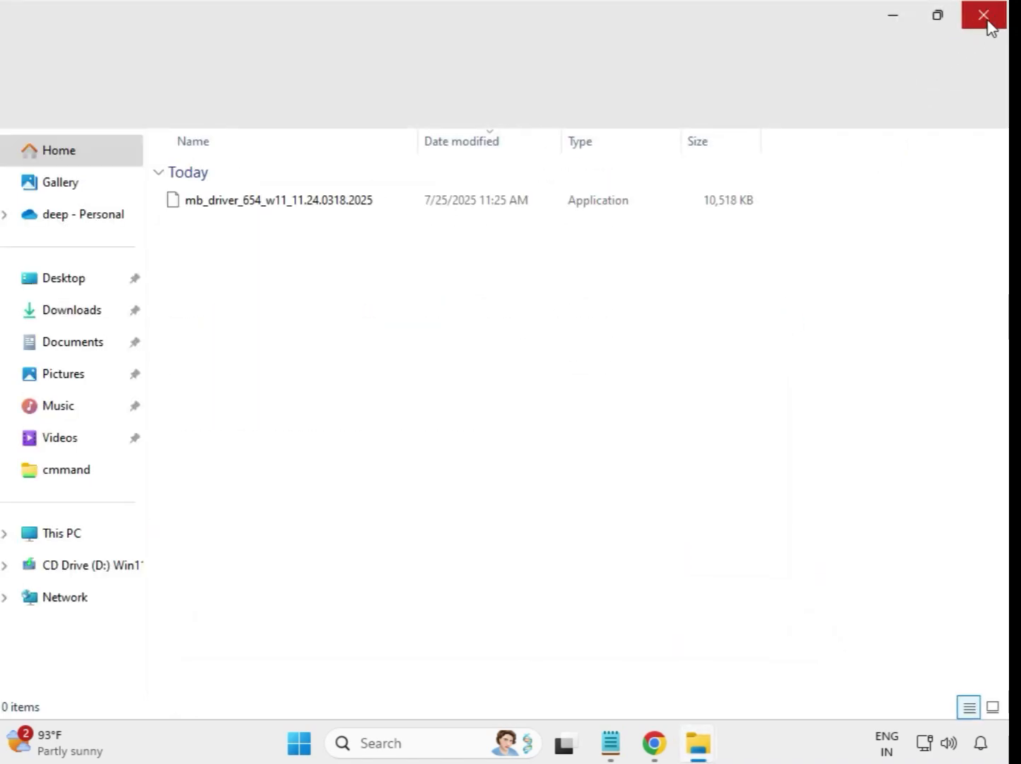
click(989, 25)
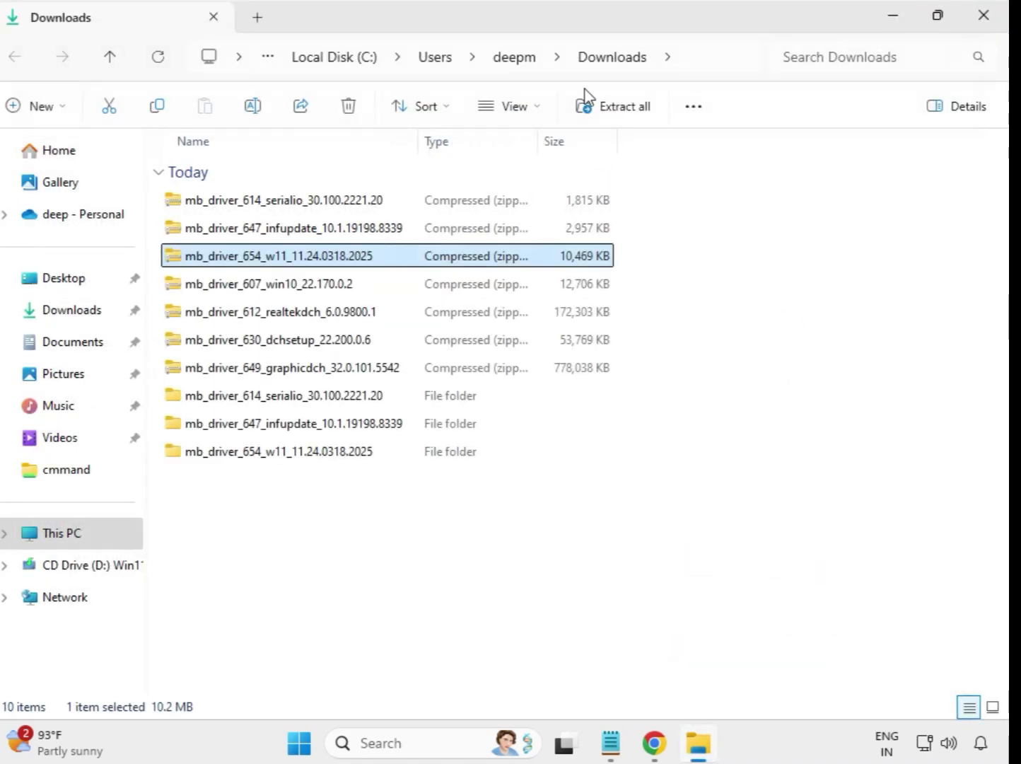
Extract the mb_driver_607_win10_22.170.0.2 archive to its default folder in Downloads and close the window showing the extracted files.
click(234, 287)
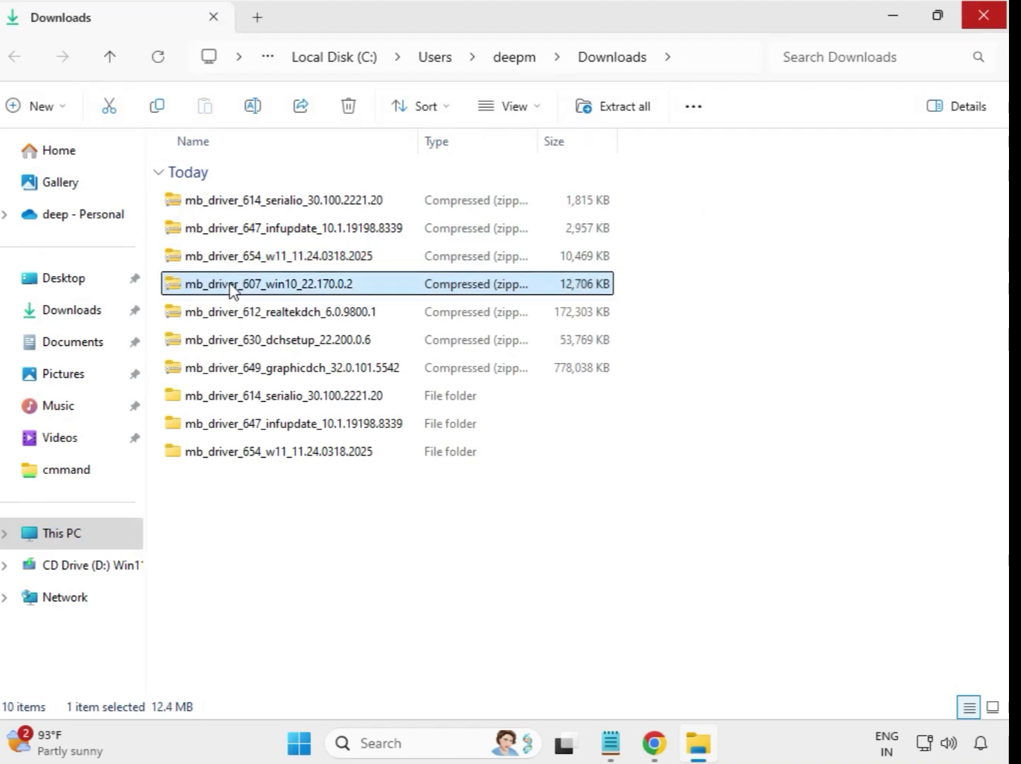
right_click(234, 290)
click(302, 322)
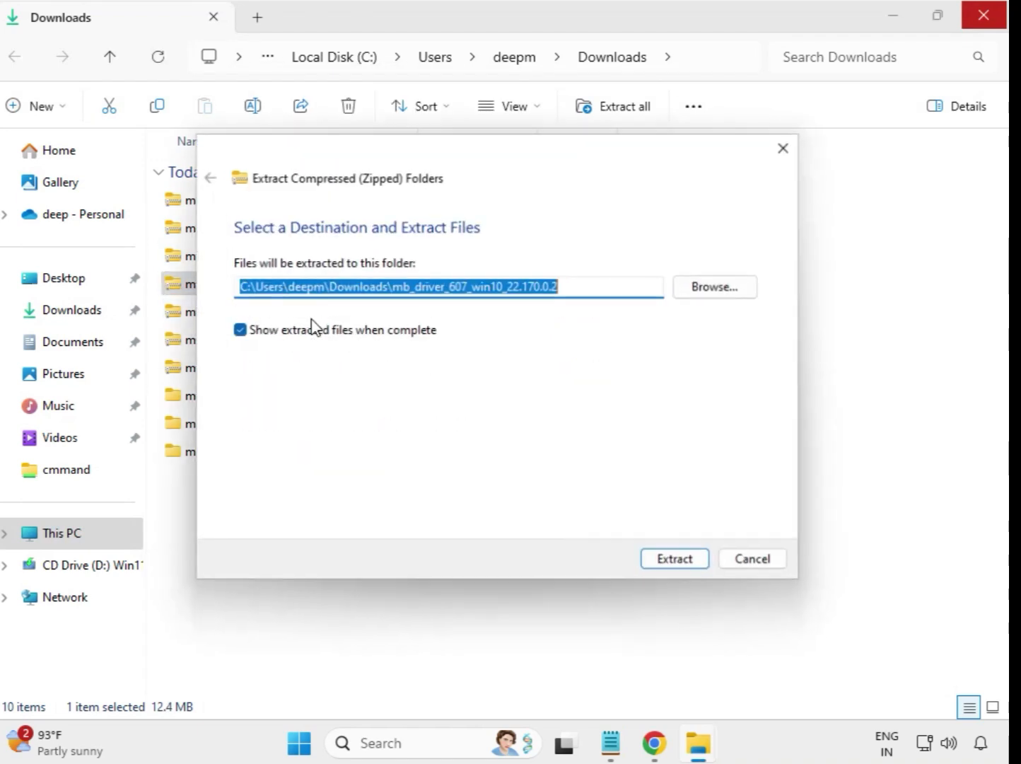
click(683, 563)
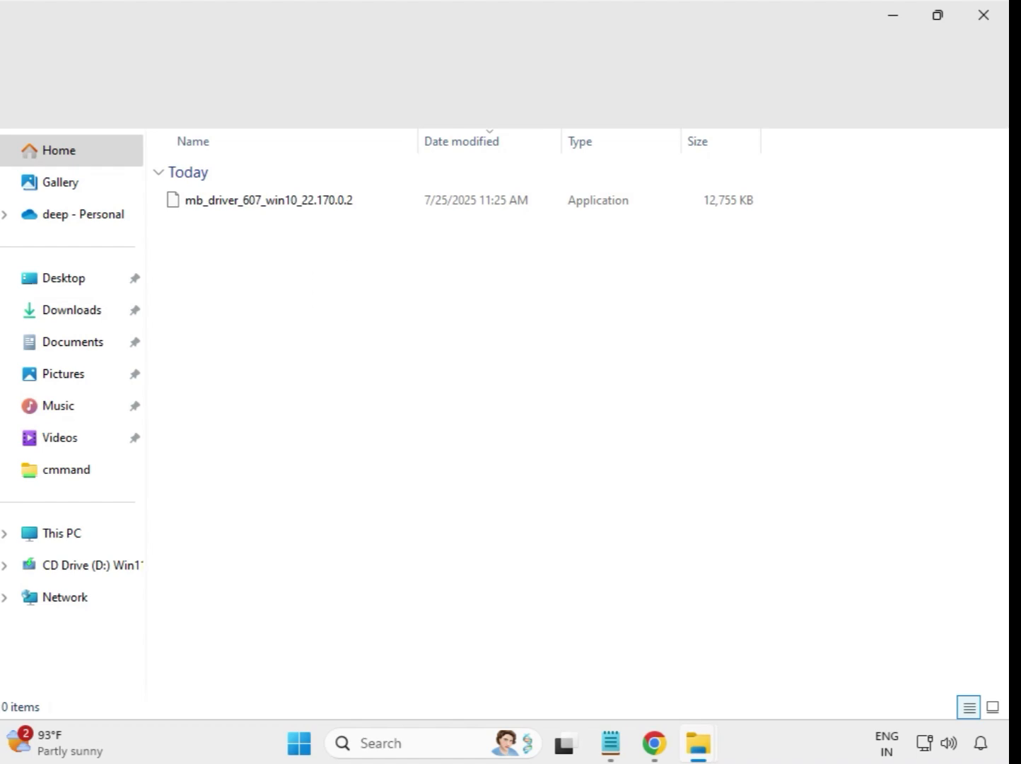
click(994, 13)
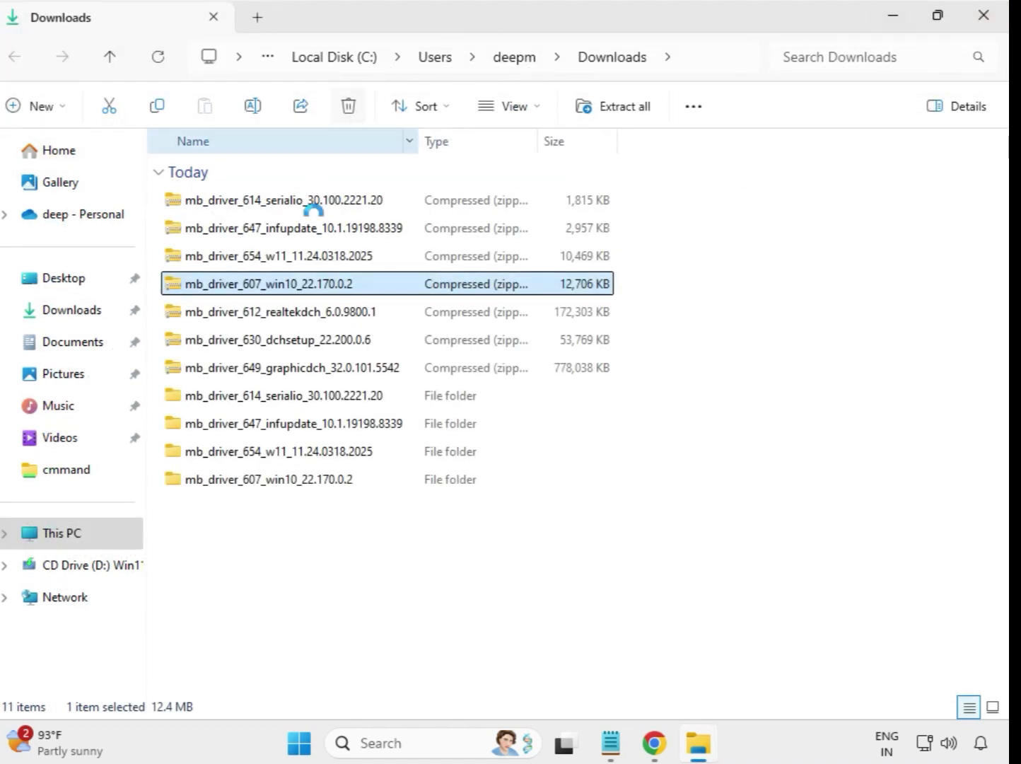
Extract the mb_driver_612_realtekdch_6.0.9800.1 archive to its default folder in Downloads and close the window showing the extracted files.
click(288, 318)
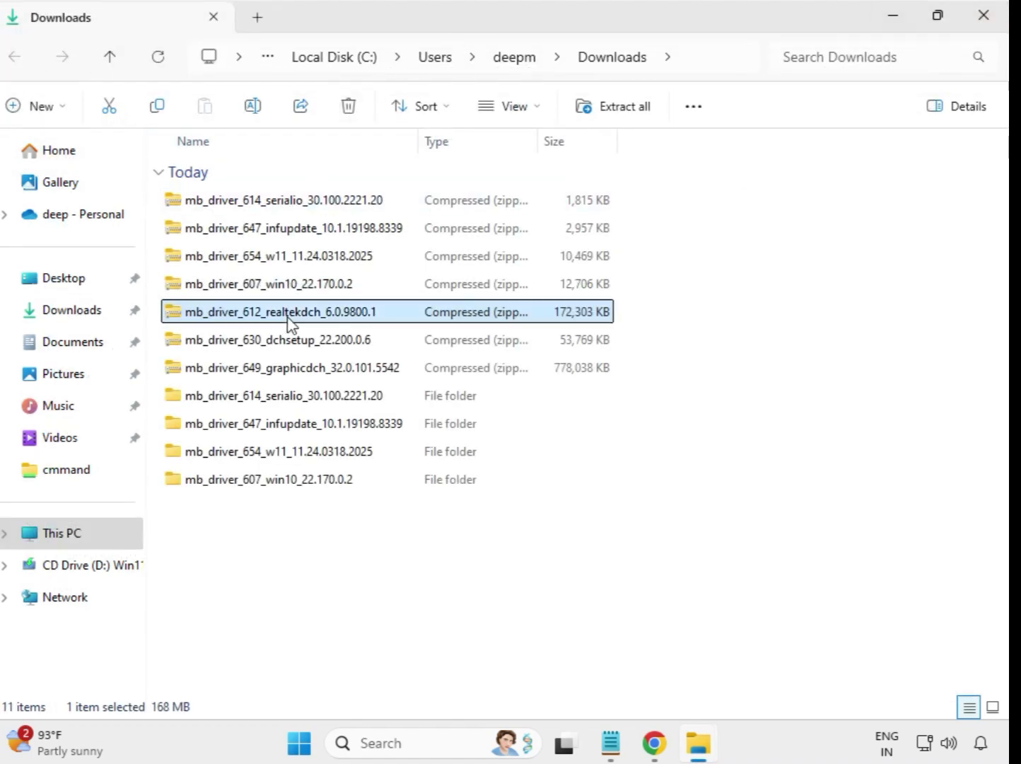
right_click(290, 324)
click(396, 324)
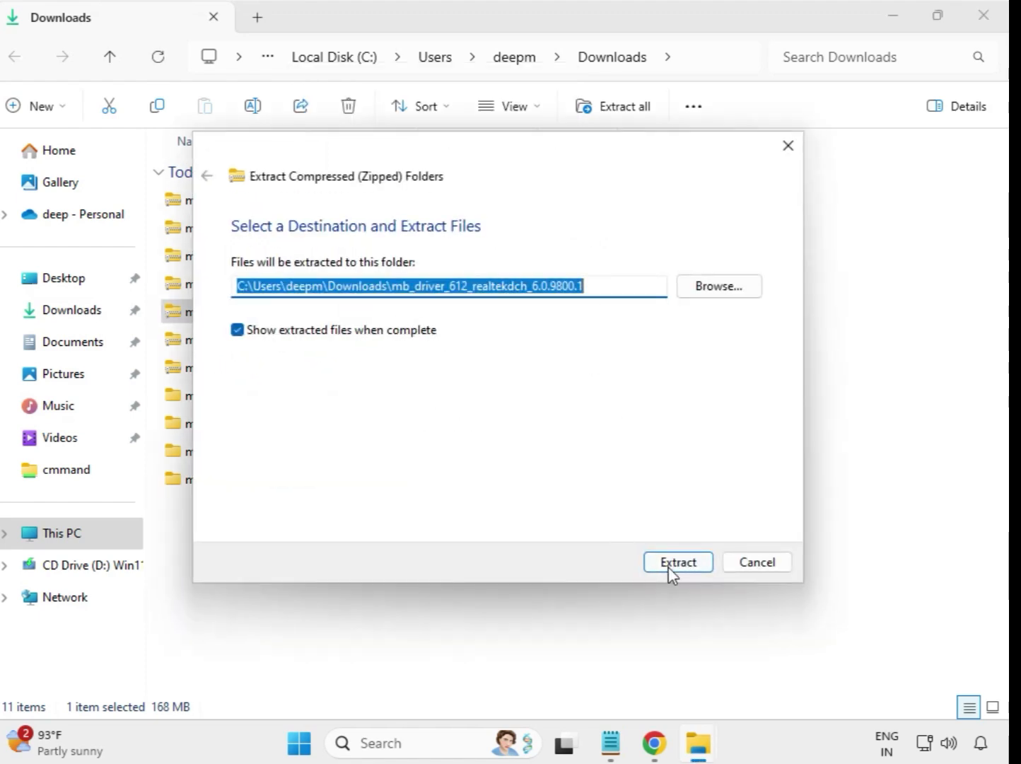
click(673, 564)
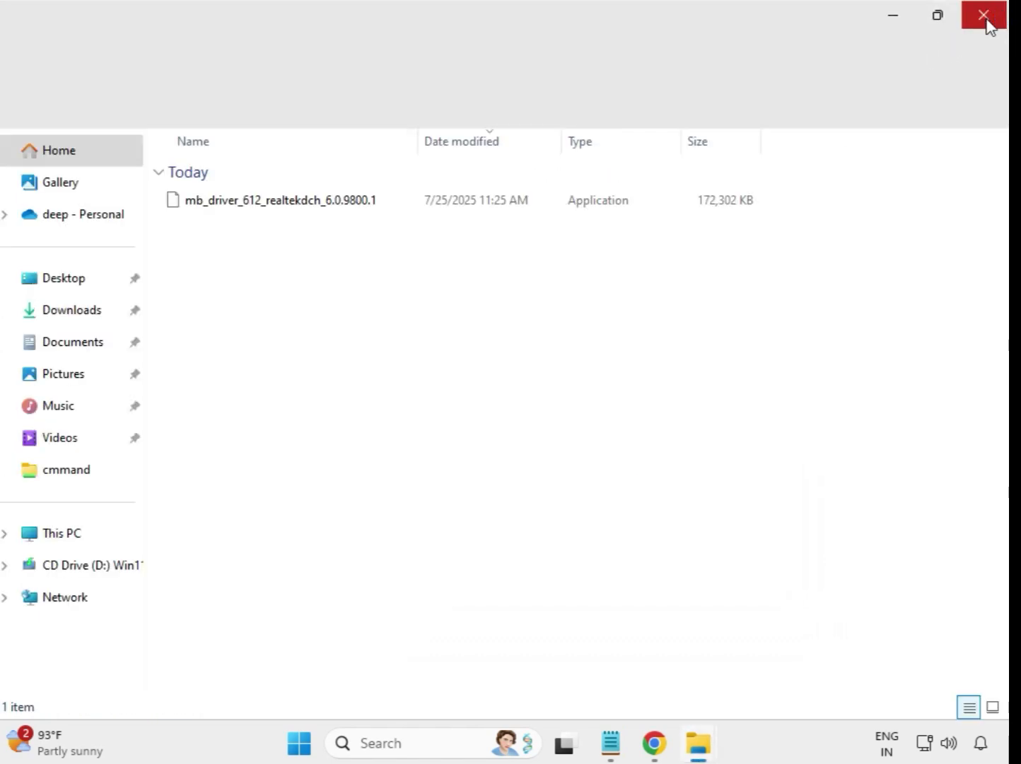
click(987, 24)
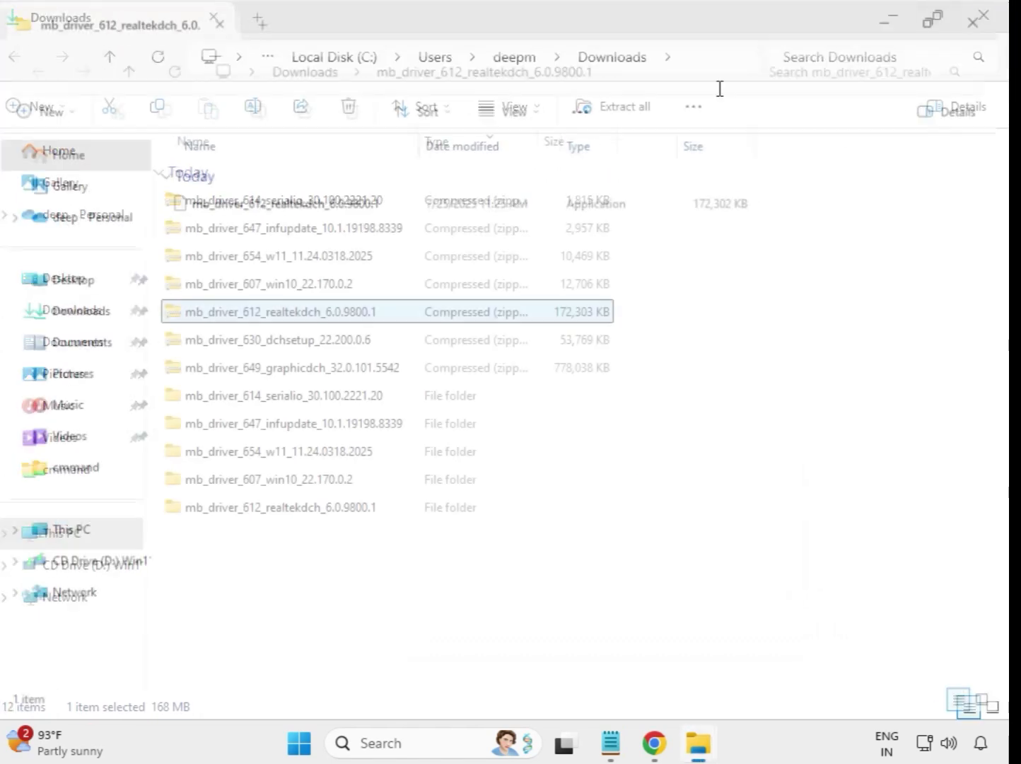
Extract the mb_driver_630_dchsetup_22.200.0.6 archive to its default folder in Downloads and close the window showing the extracted files.
click(283, 342)
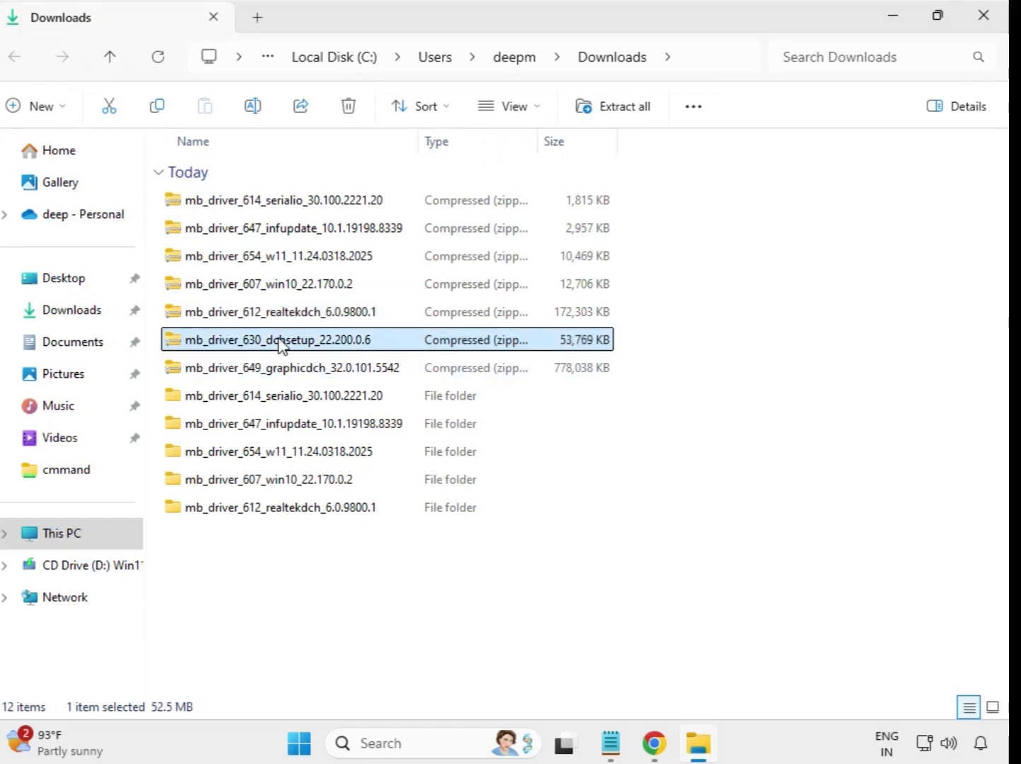
right_click(281, 344)
click(344, 322)
click(674, 562)
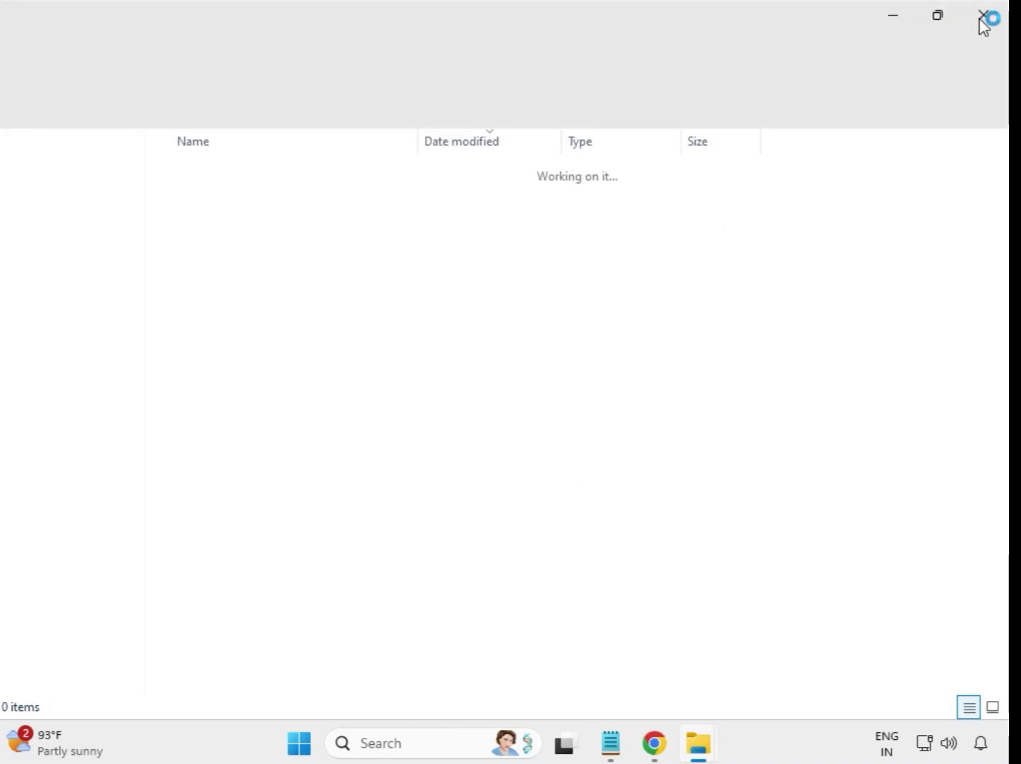
click(984, 17)
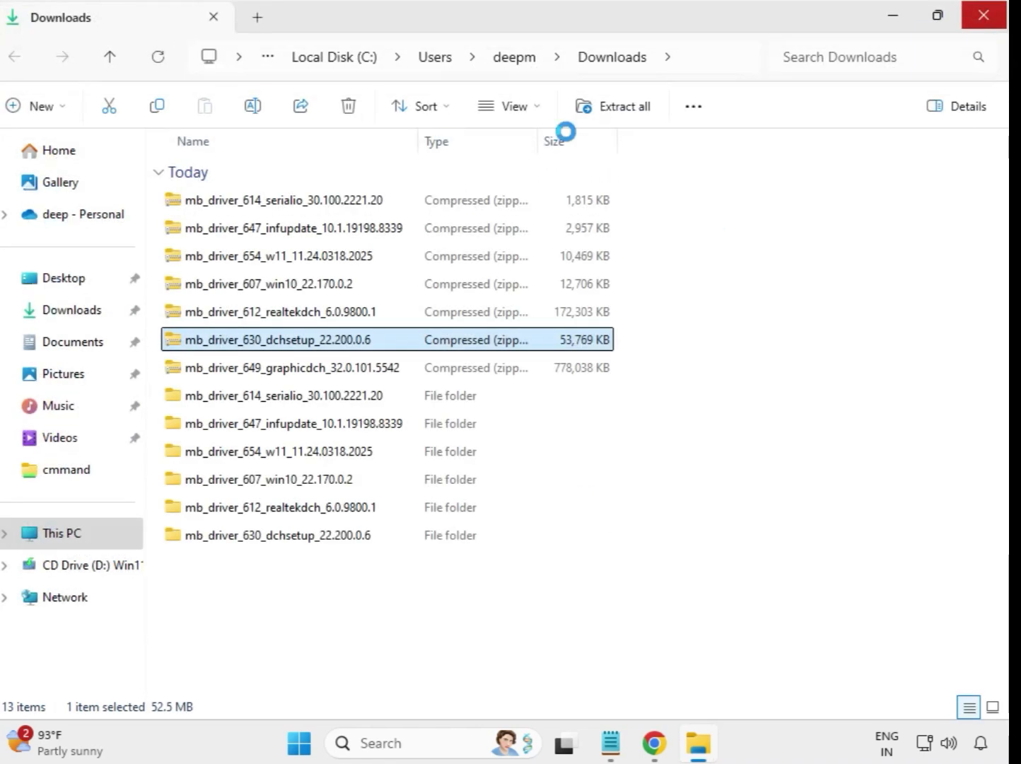
Extract the mb_driver_649_graphicdch_32.0.101.5542 archive to its default folder in Downloads and close the window showing the extracted files.
click(310, 375)
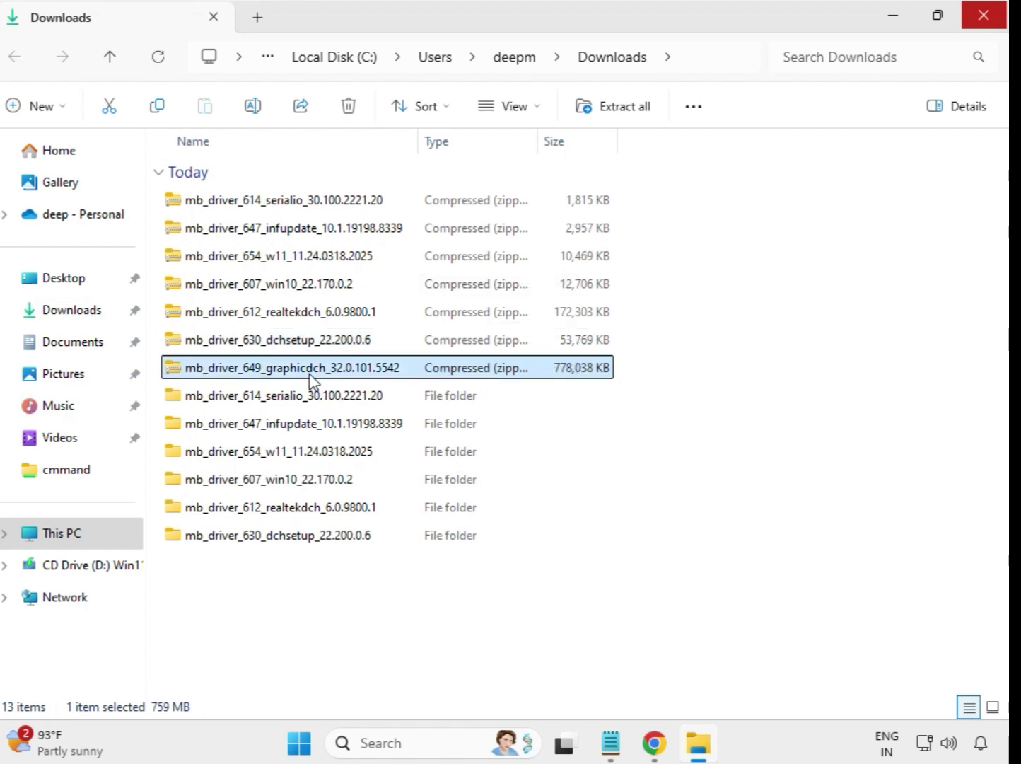
right_click(309, 375)
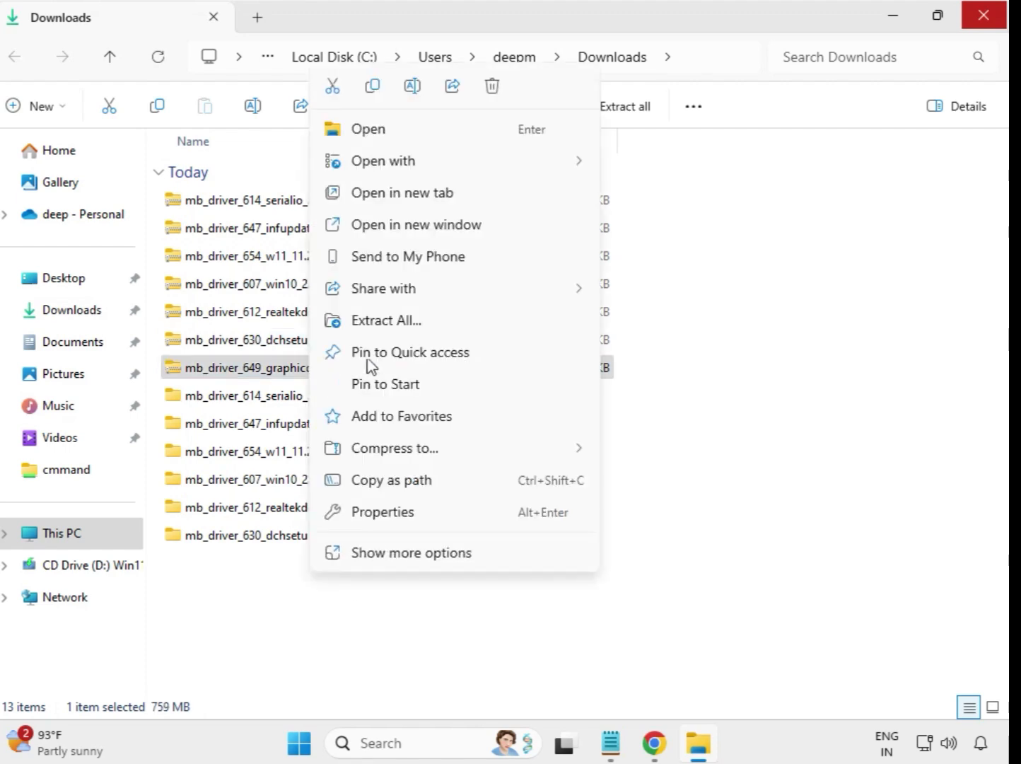
click(404, 322)
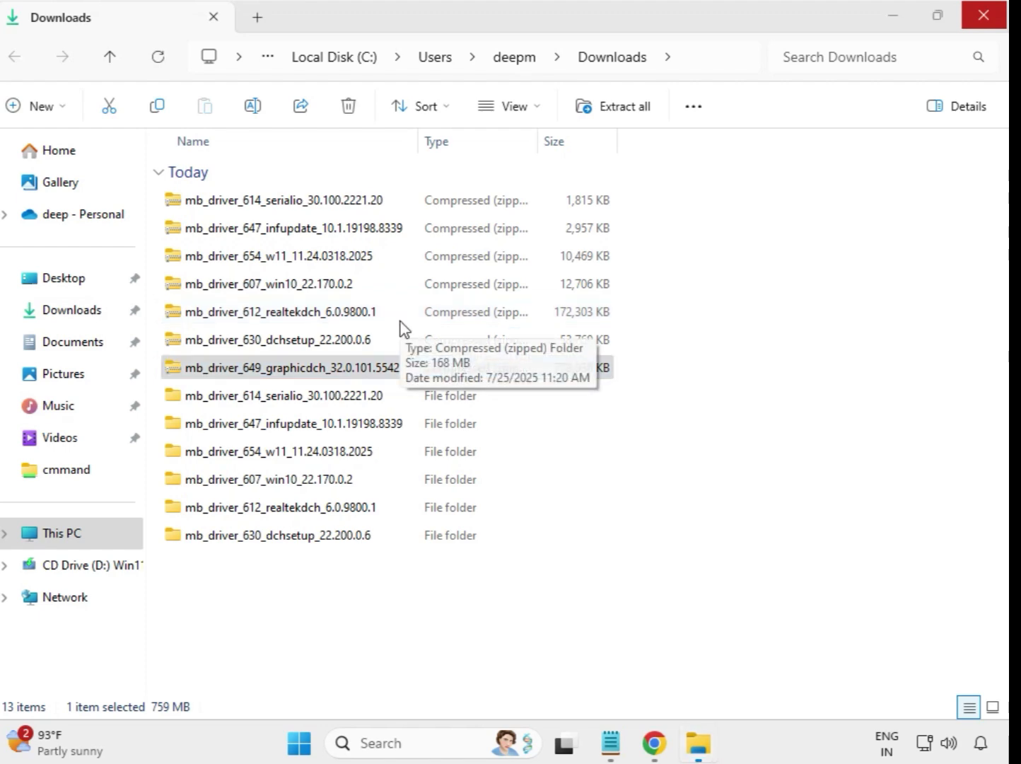
click(678, 562)
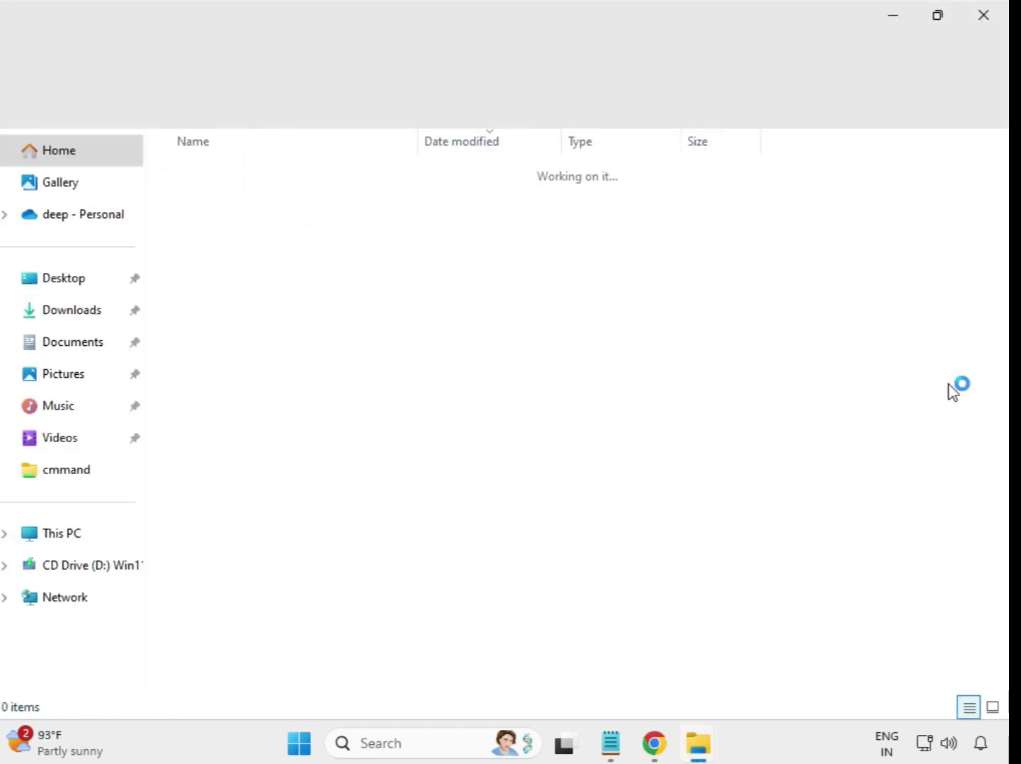
click(984, 17)
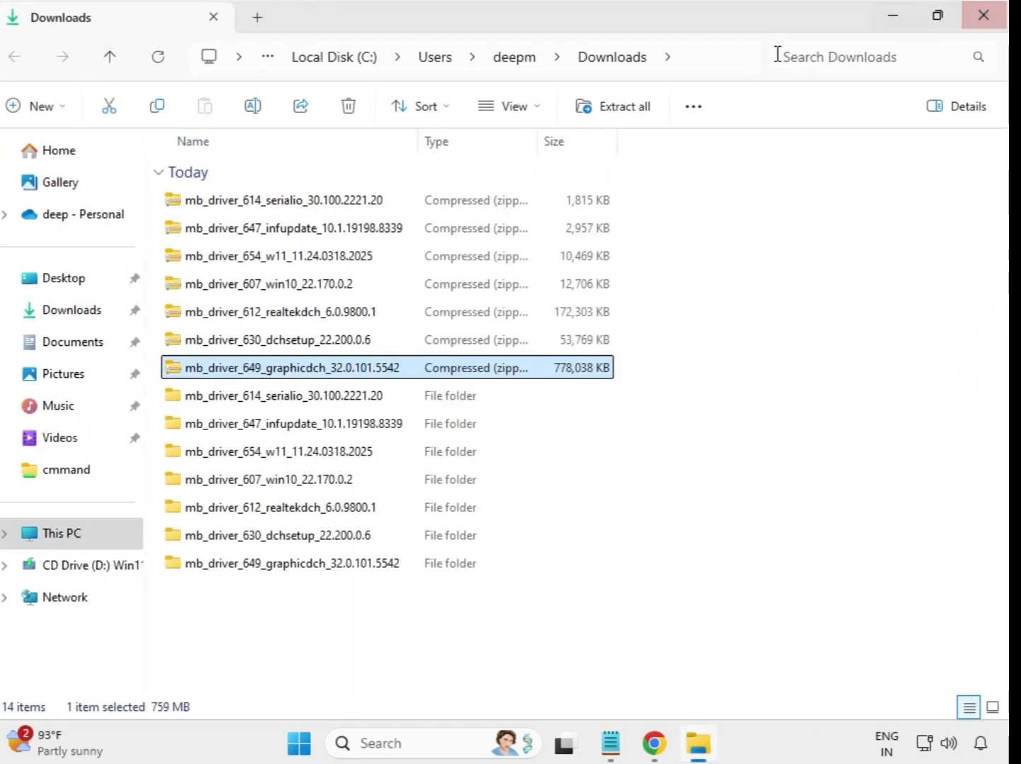
Refresh the Downloads folder listing and briefly highlight the extracted driver folders.
click(479, 636)
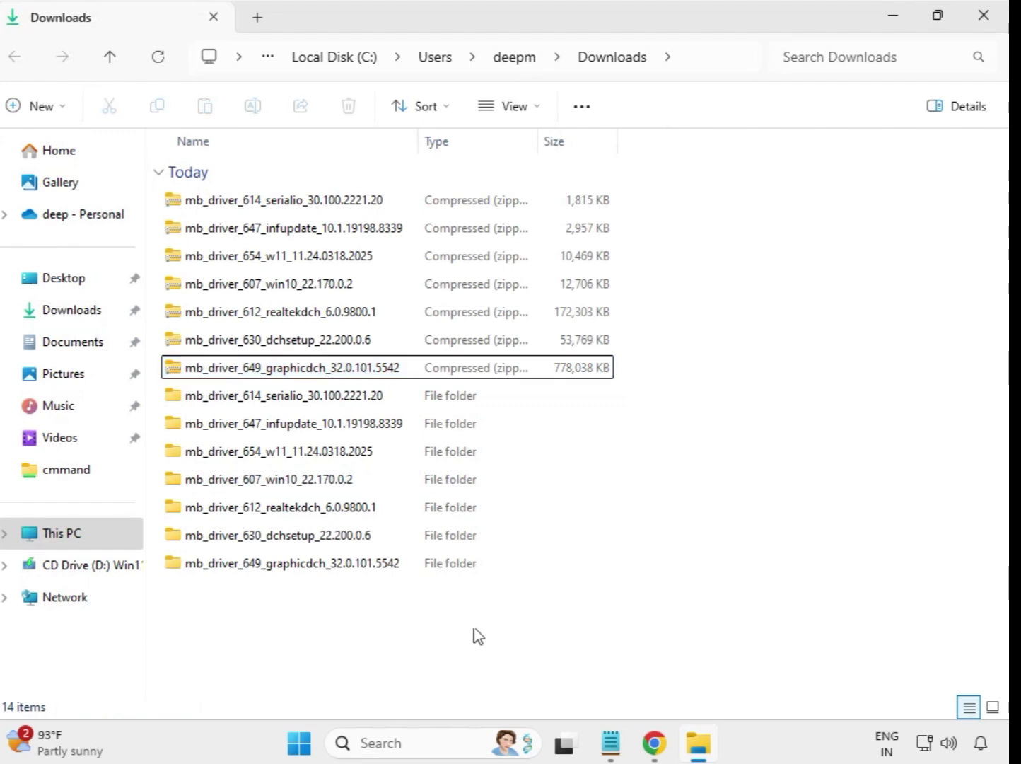
right_click(379, 615)
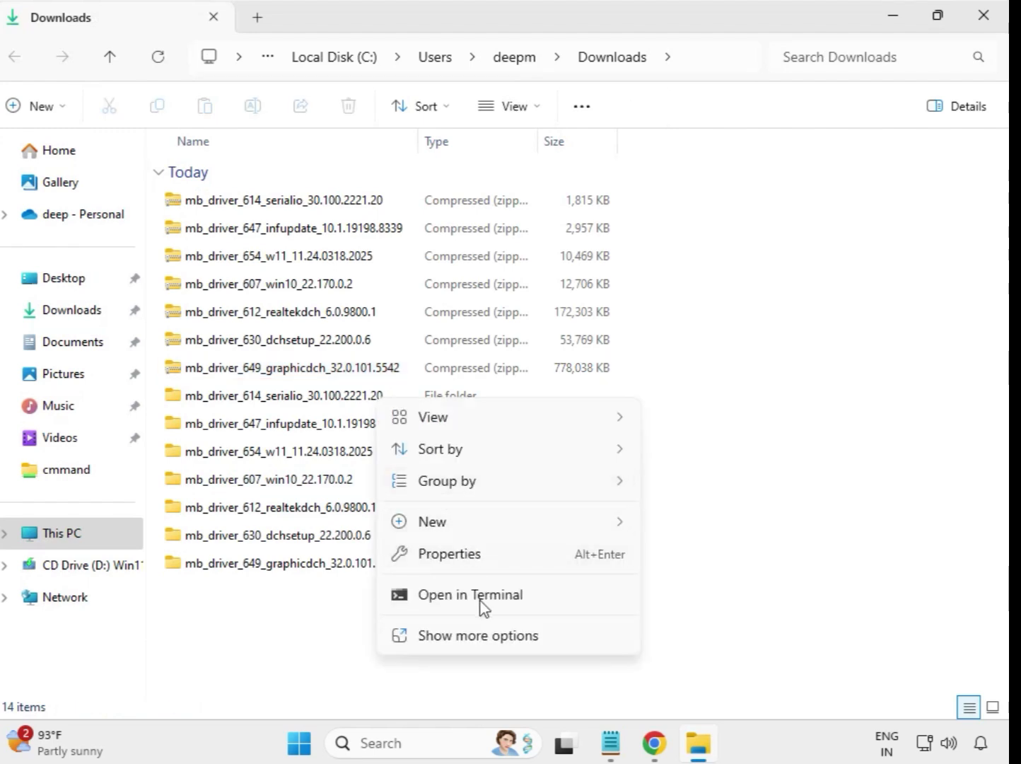
click(491, 637)
click(442, 427)
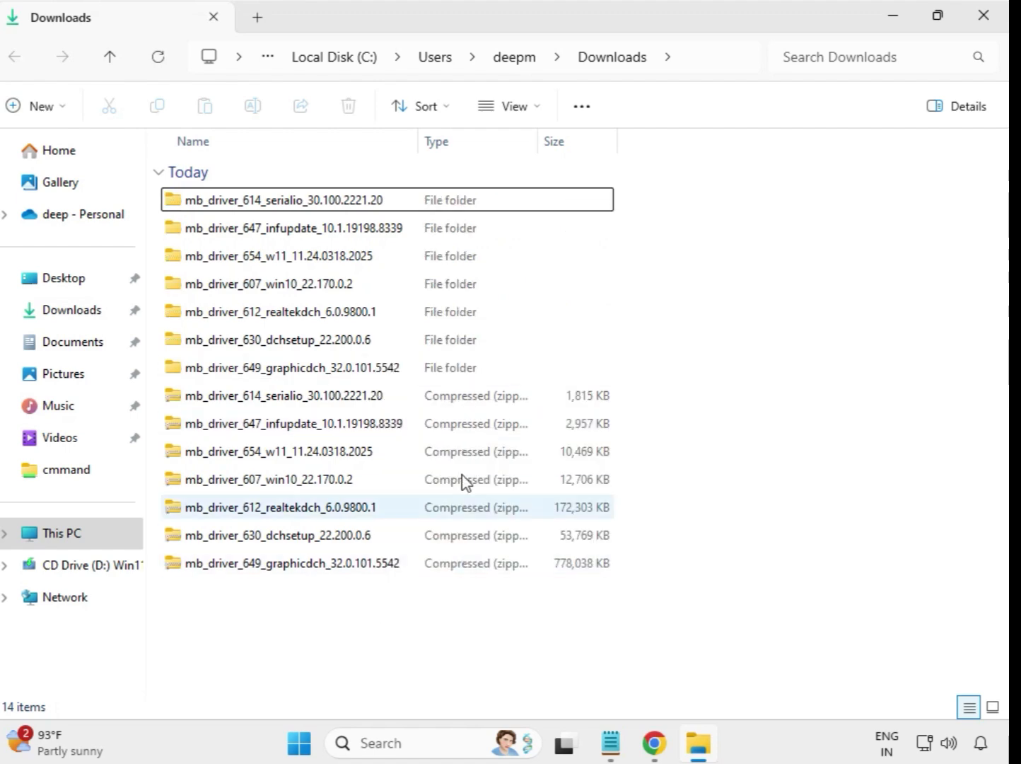
drag(625, 366, 388, 192)
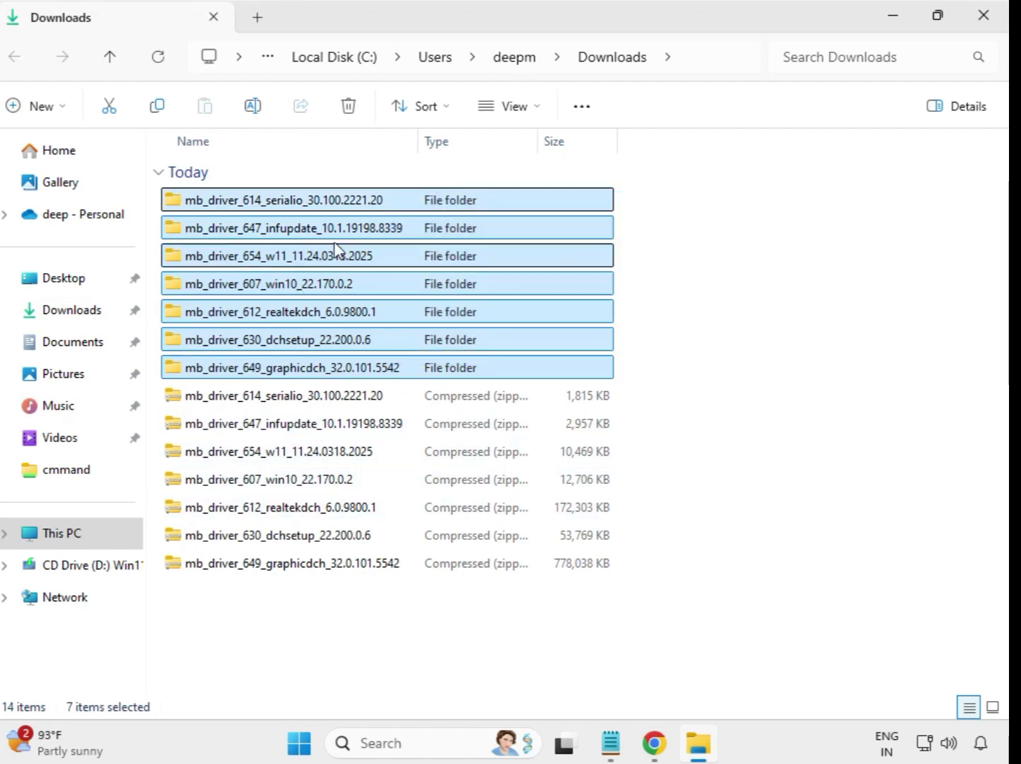
click(650, 248)
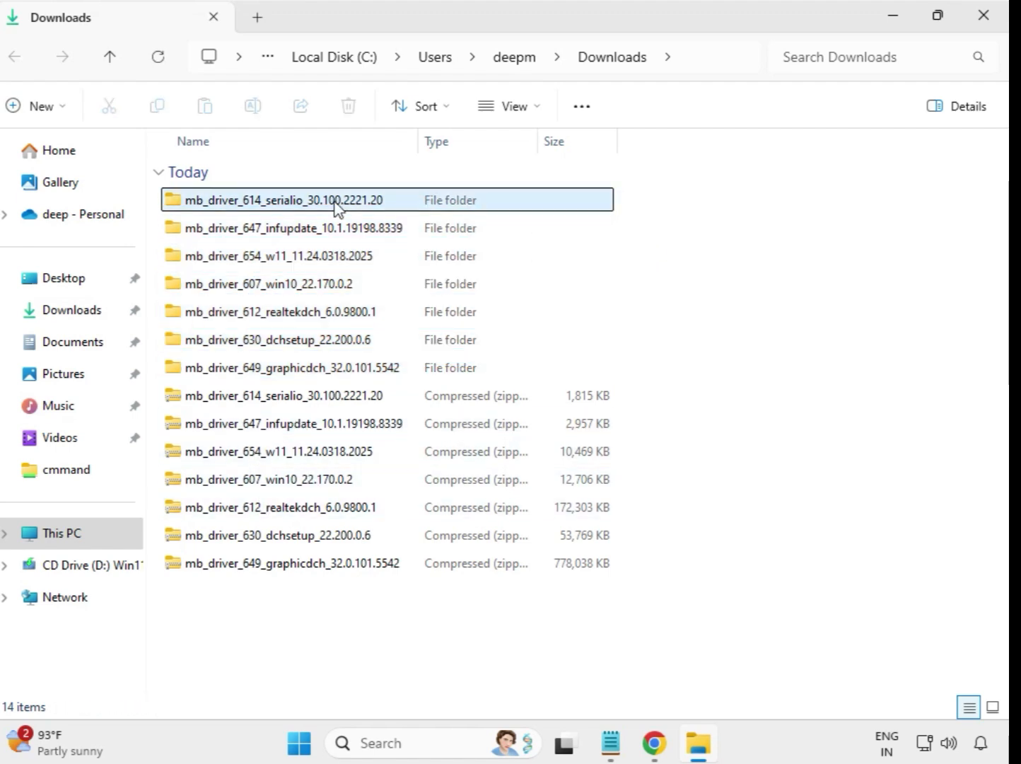
Run the installer in the extracted mb_driver_614_serialio_30.100.2221.20 folder as administrator, allow its changes, and dismiss the compatibility assistant.
double_click(284, 203)
click(271, 205)
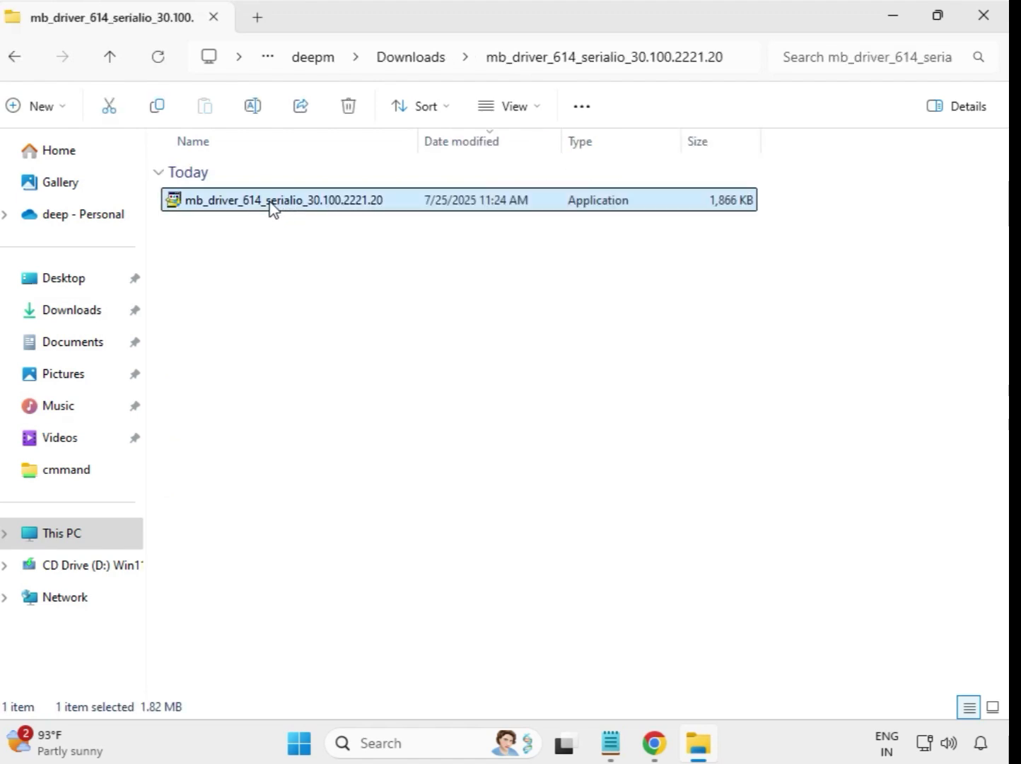
right_click(272, 207)
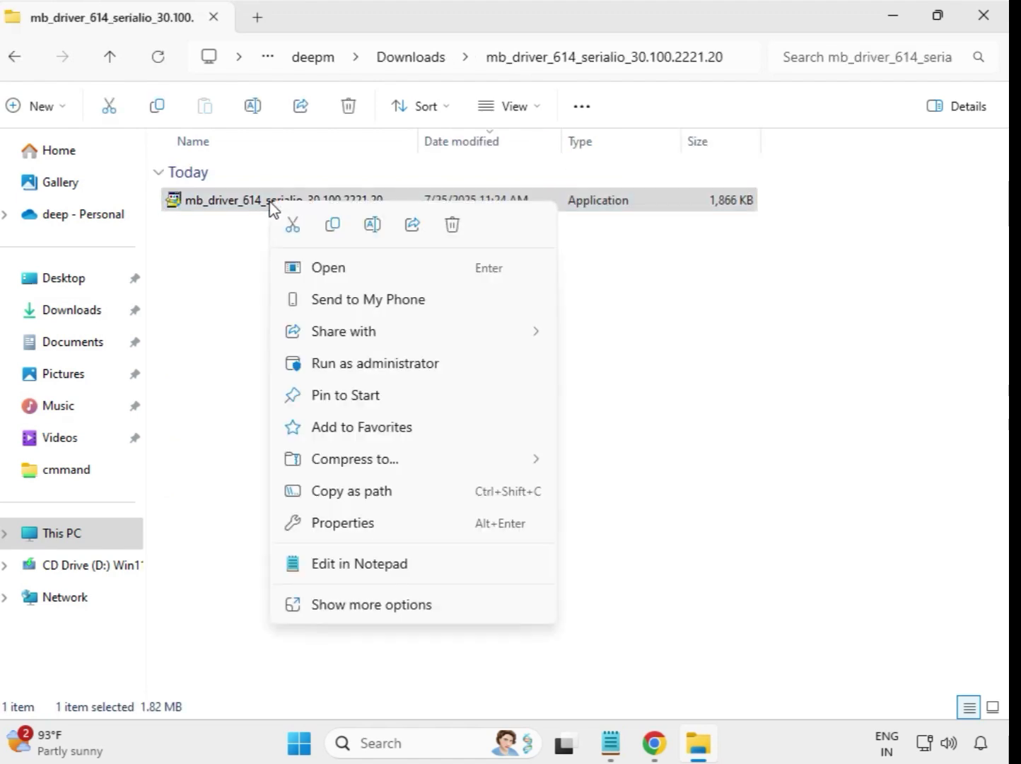
click(361, 365)
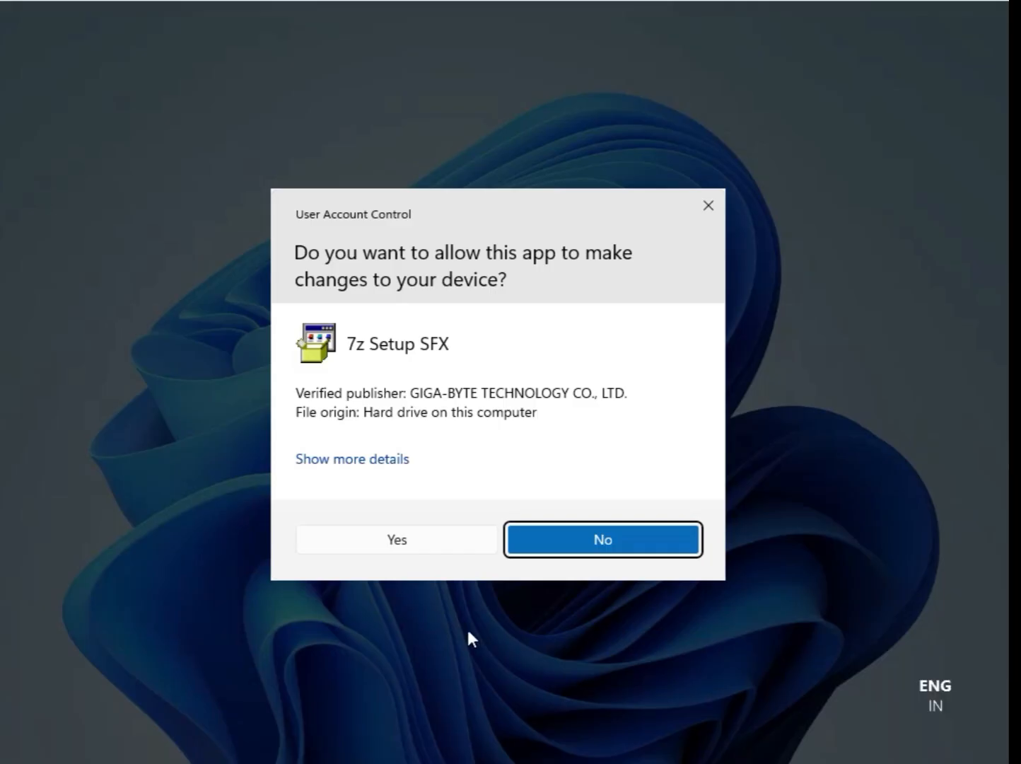
click(408, 540)
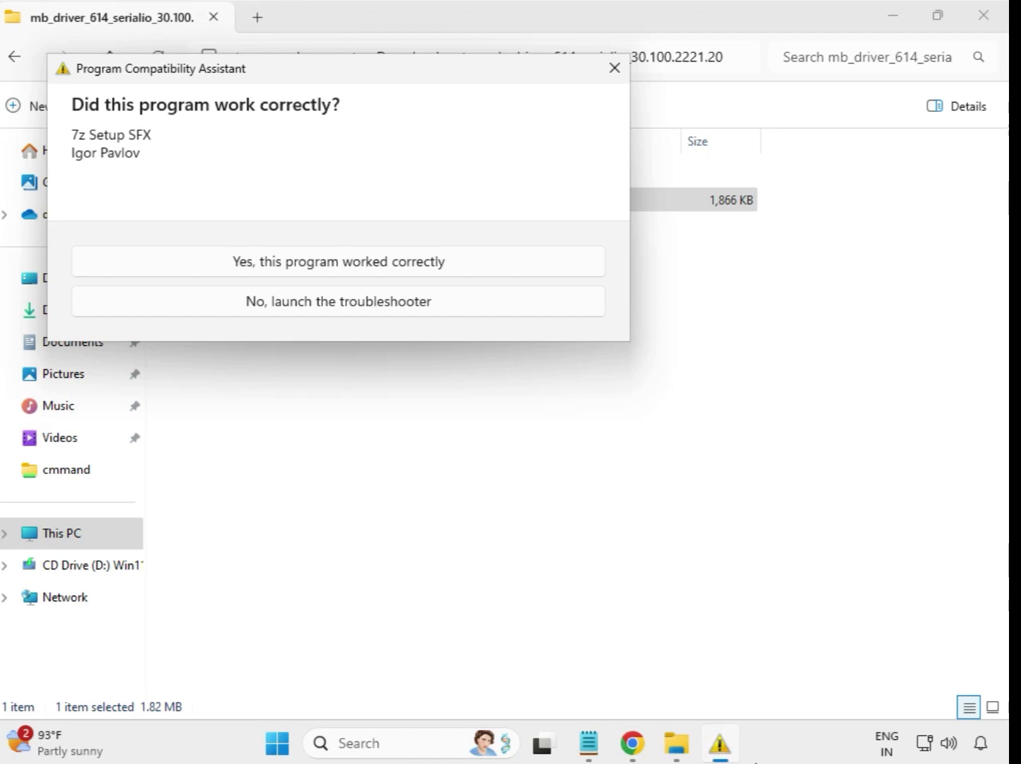
key(Escape)
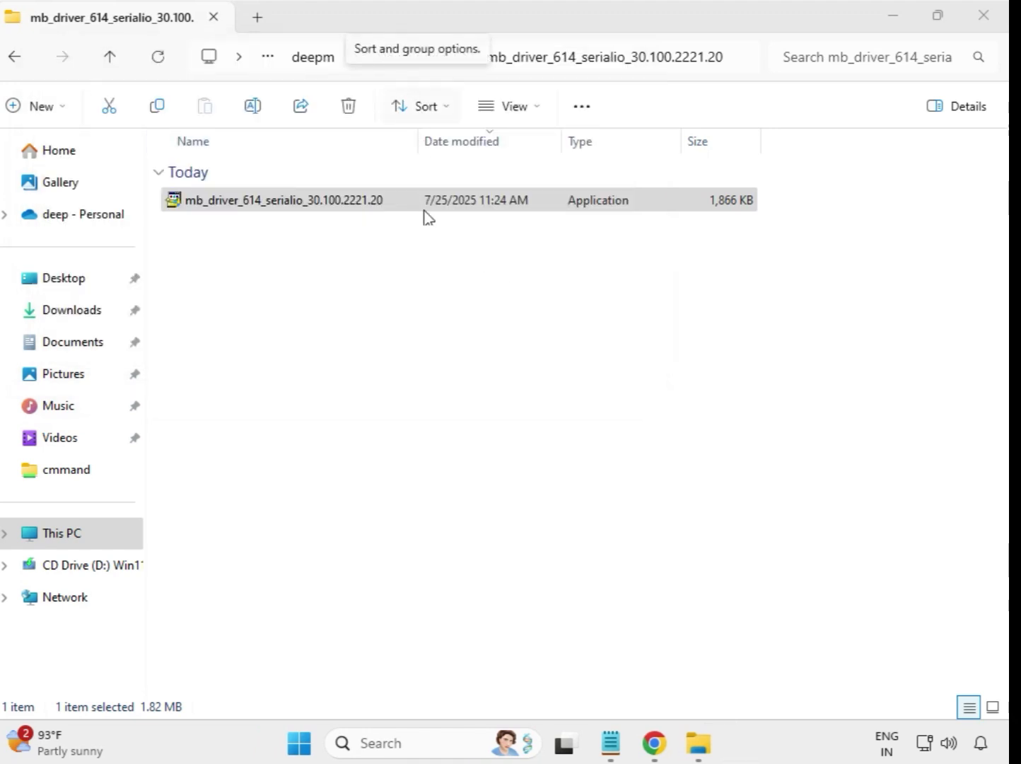
Run the installer in the extracted mb_driver_647_infupdate_10.1.19198.8339 folder as administrator and allow its changes.
click(17, 60)
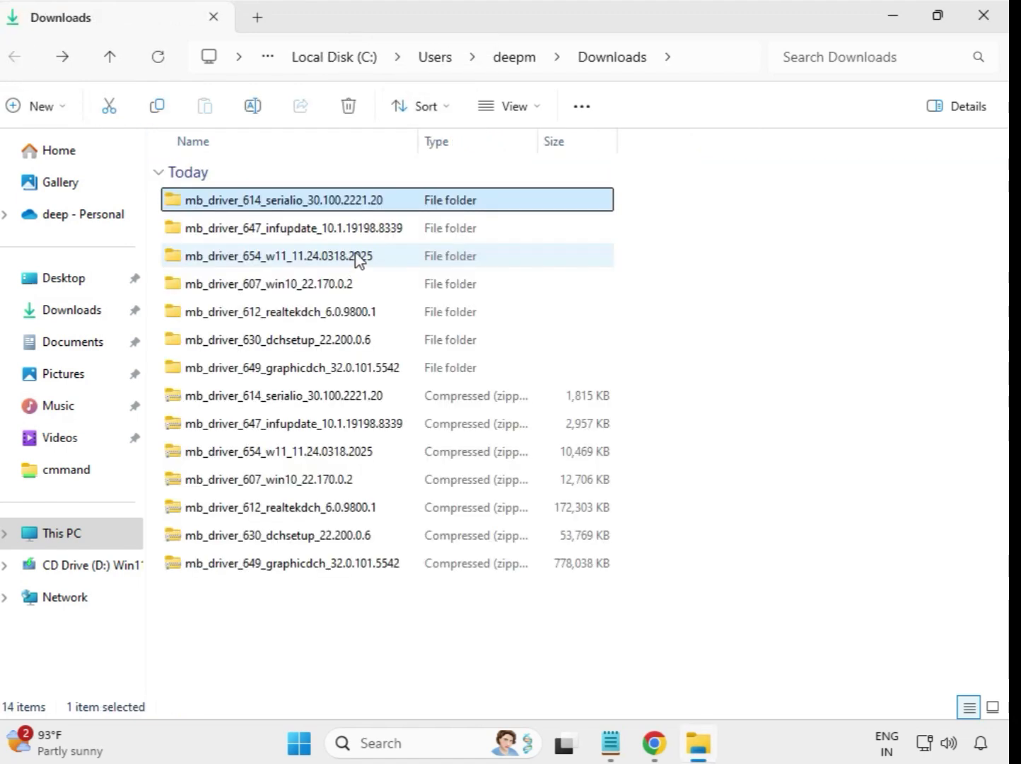
double_click(338, 230)
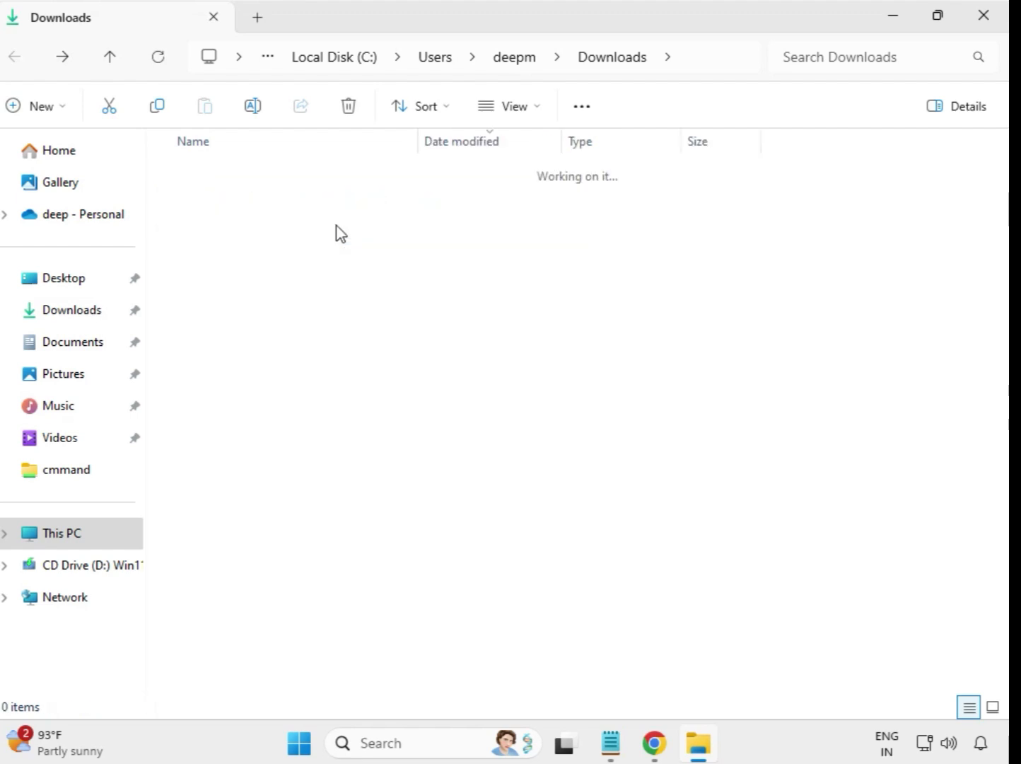
click(340, 205)
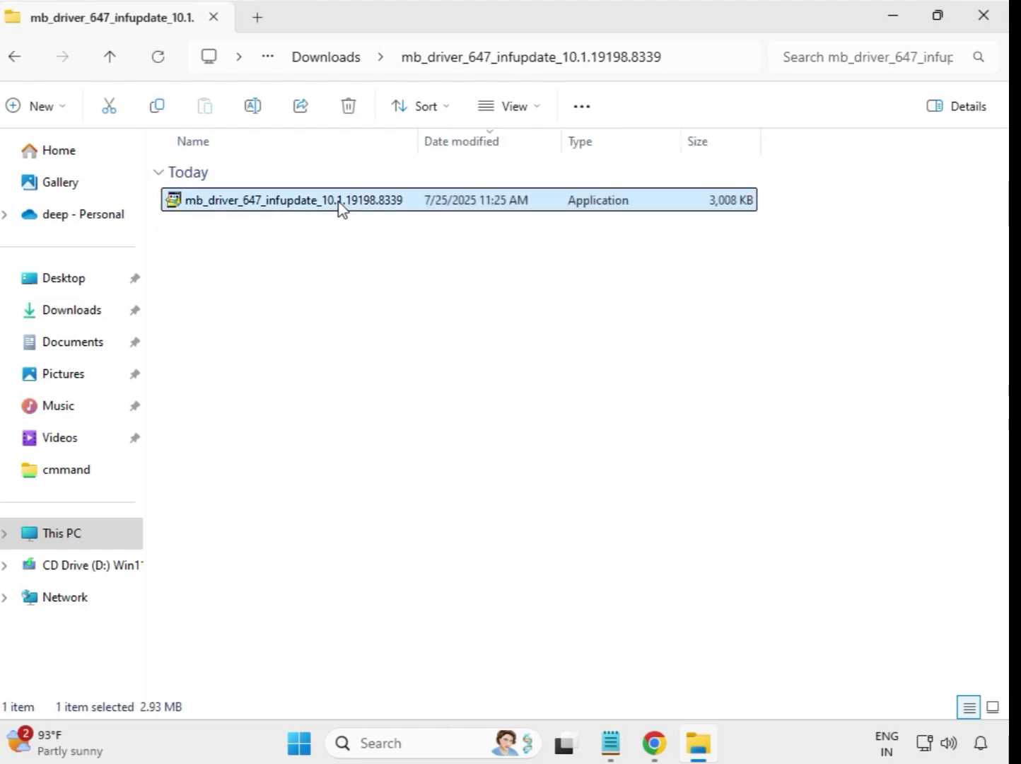
right_click(340, 207)
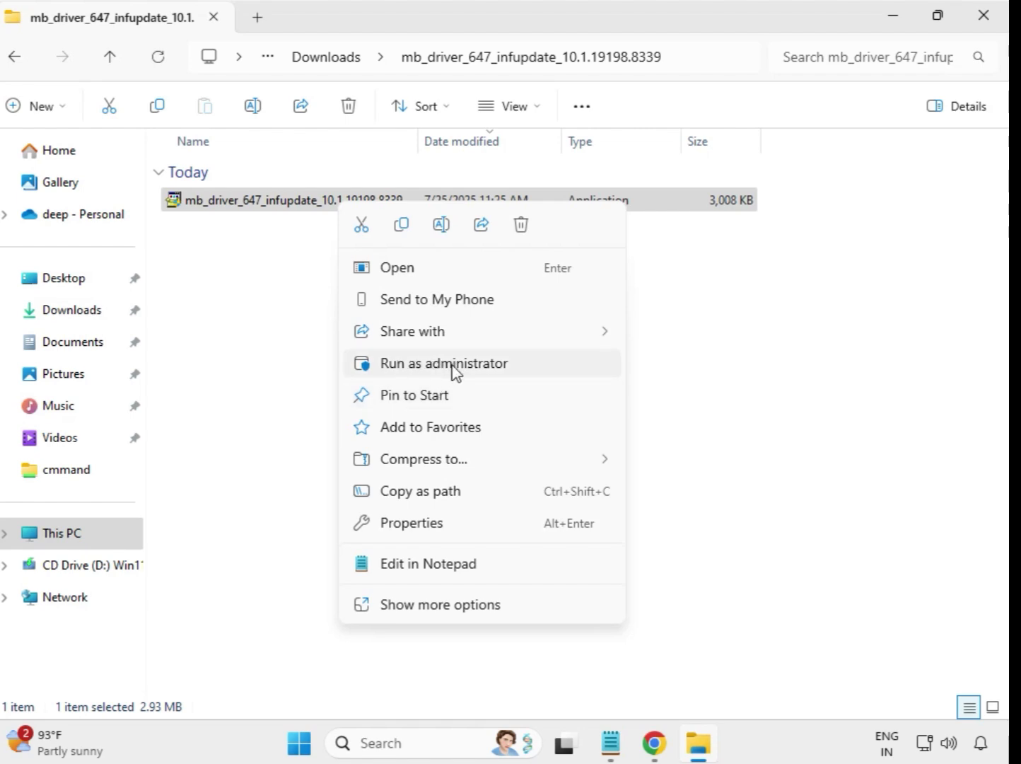
click(453, 368)
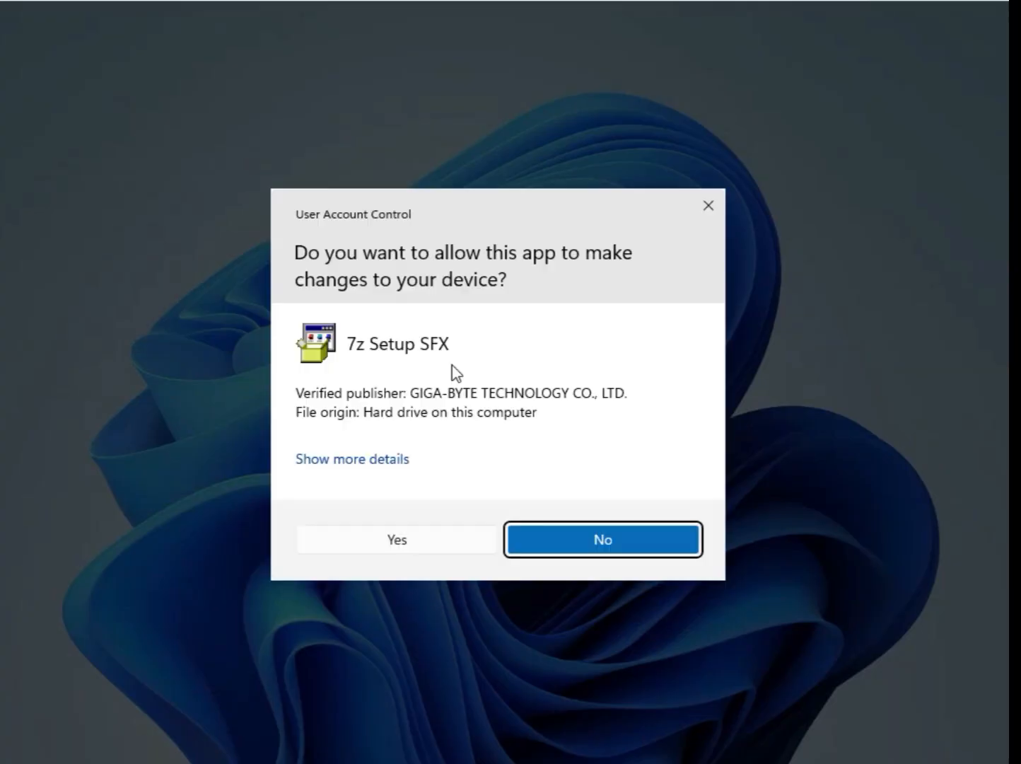
click(468, 546)
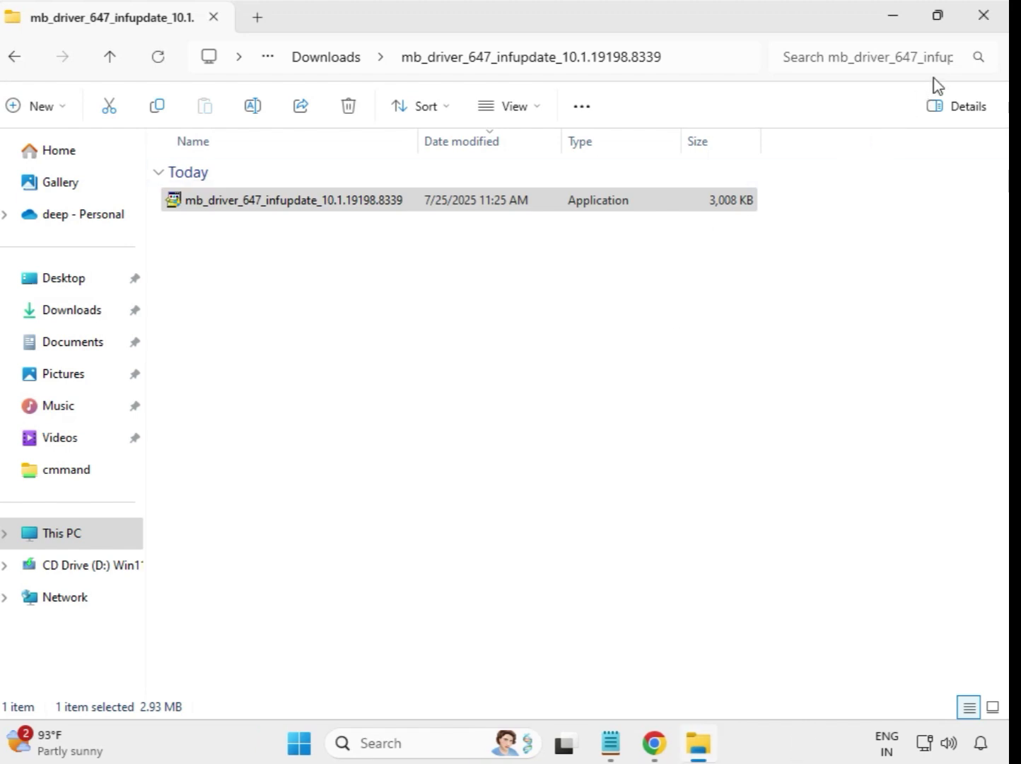
Run the installer in the extracted mb_driver_654_w11_11.24.0318.2025 folder as administrator and allow its changes.
click(308, 62)
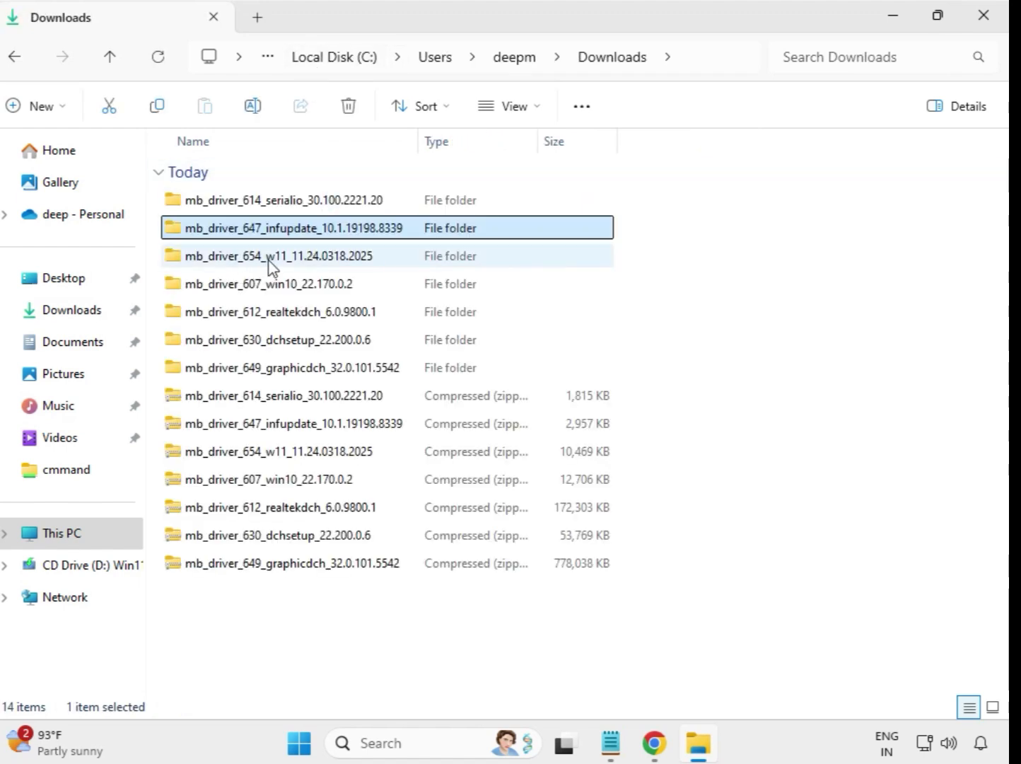
double_click(289, 259)
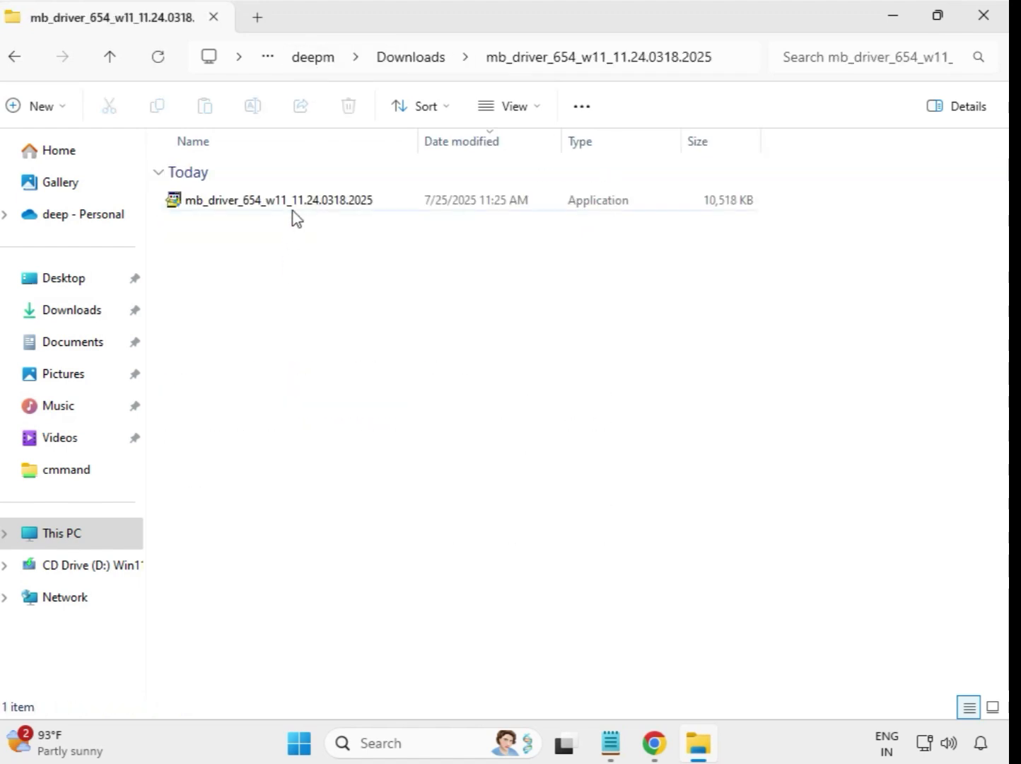
click(300, 207)
right_click(298, 207)
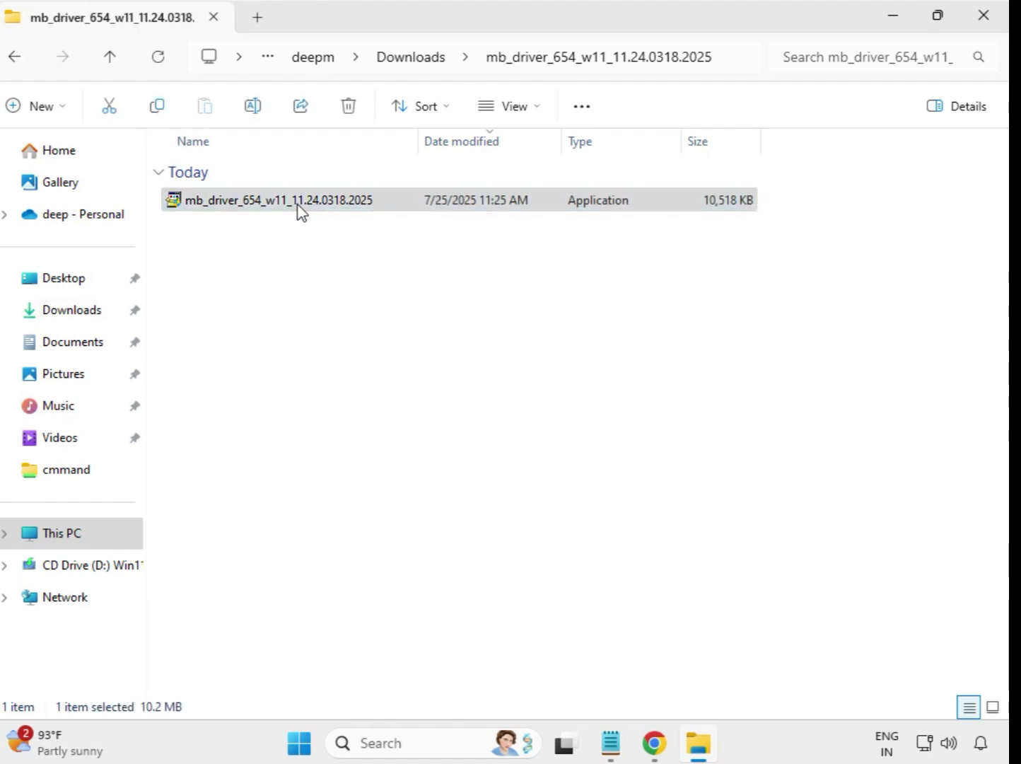
click(396, 366)
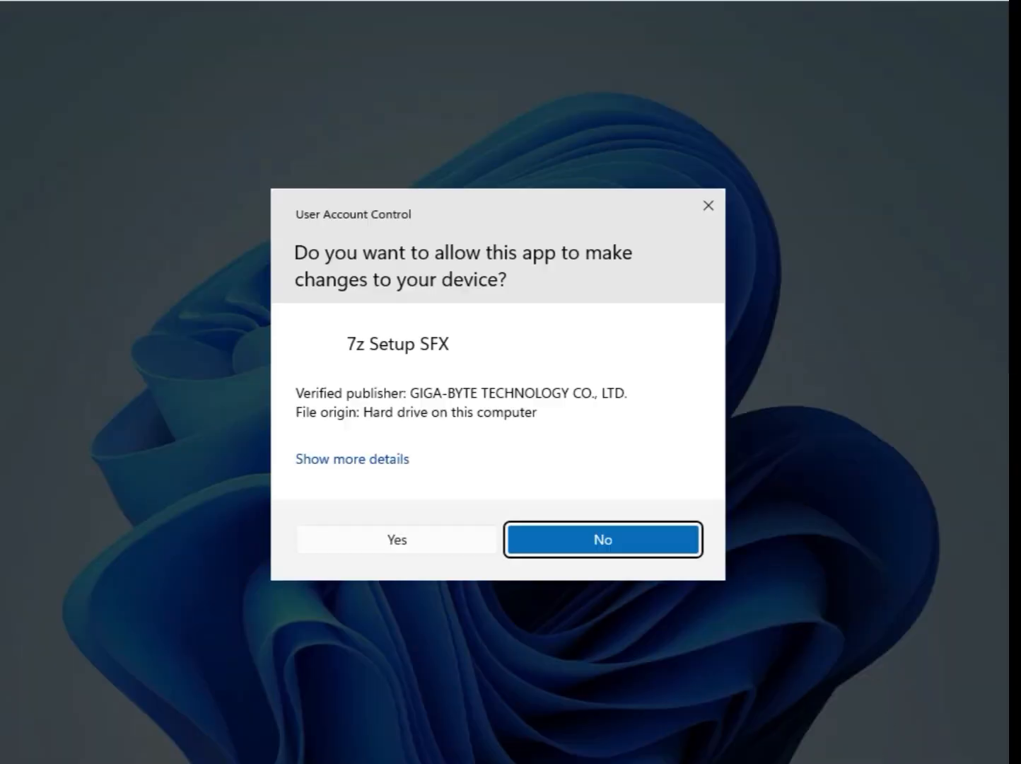
click(417, 545)
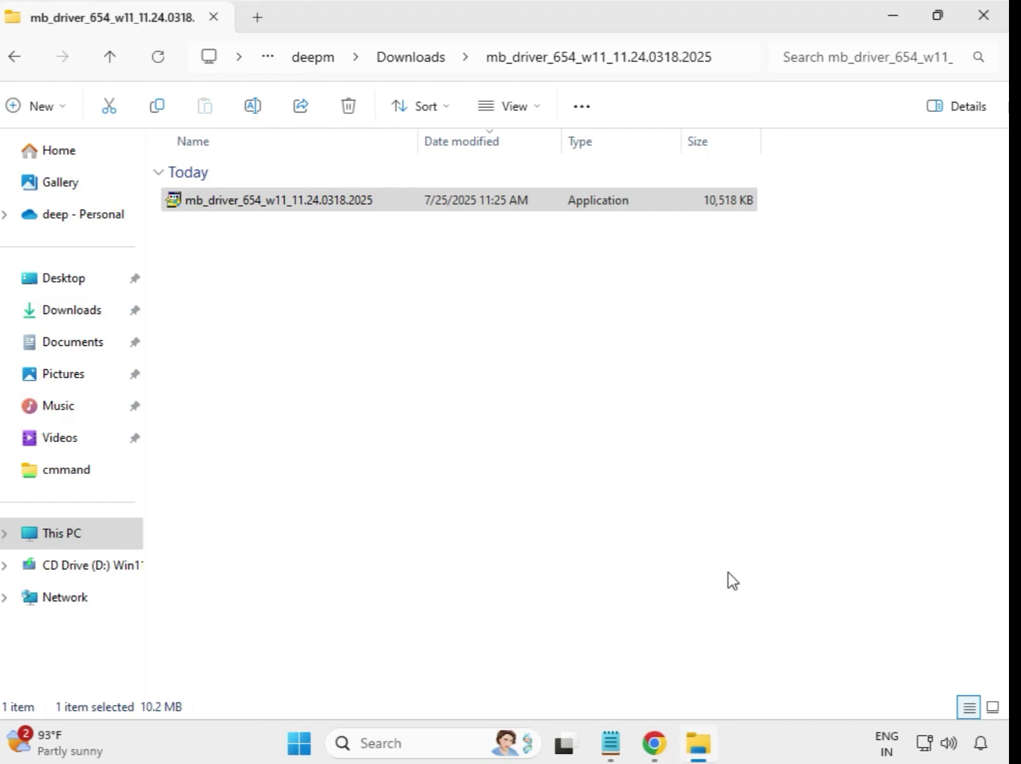
Return to Downloads, run the installer in the extracted mb_driver_607_win10_22.170.0.2 folder as administrator, and allow its changes.
click(413, 62)
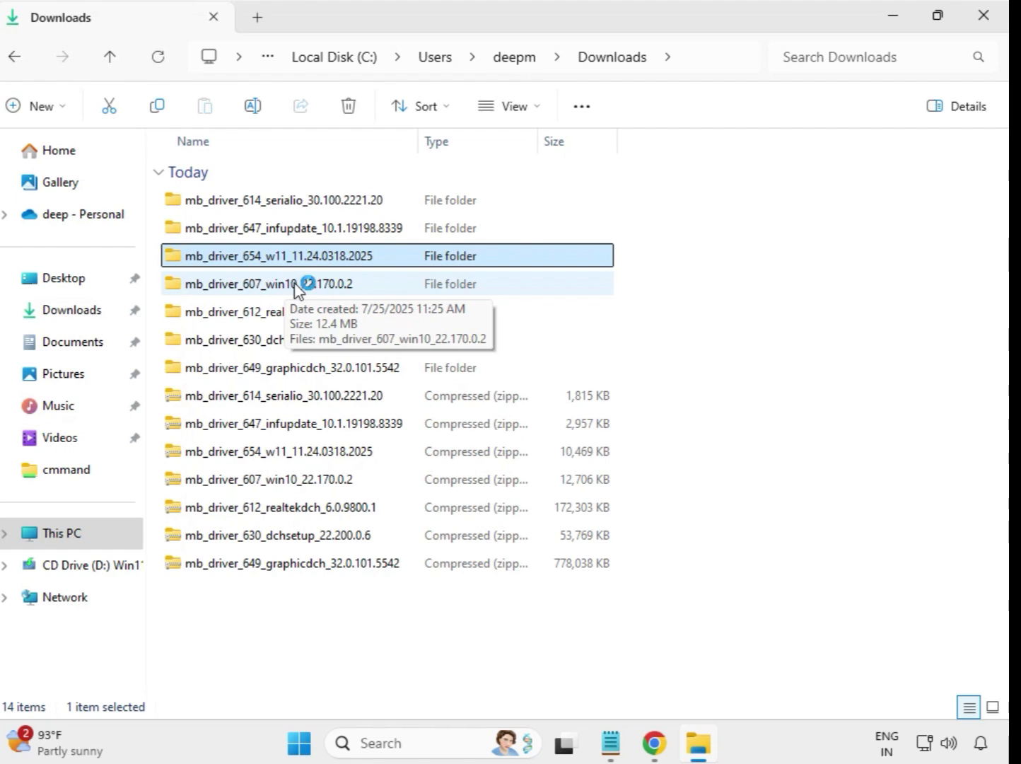
double_click(295, 286)
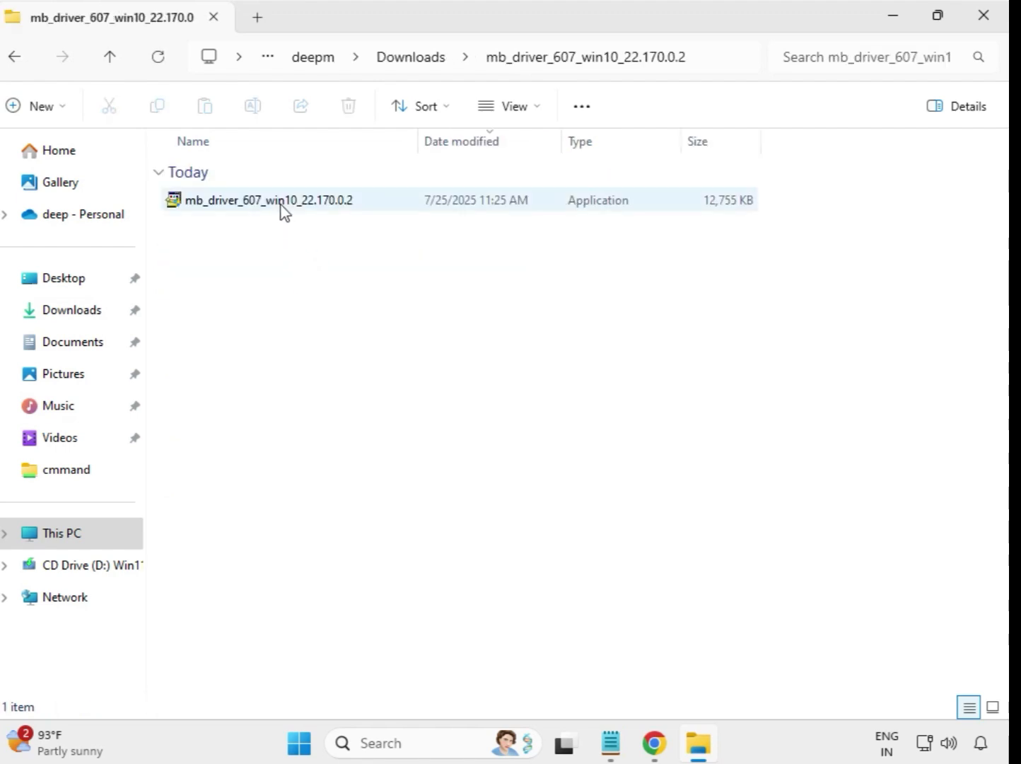
click(281, 205)
right_click(281, 205)
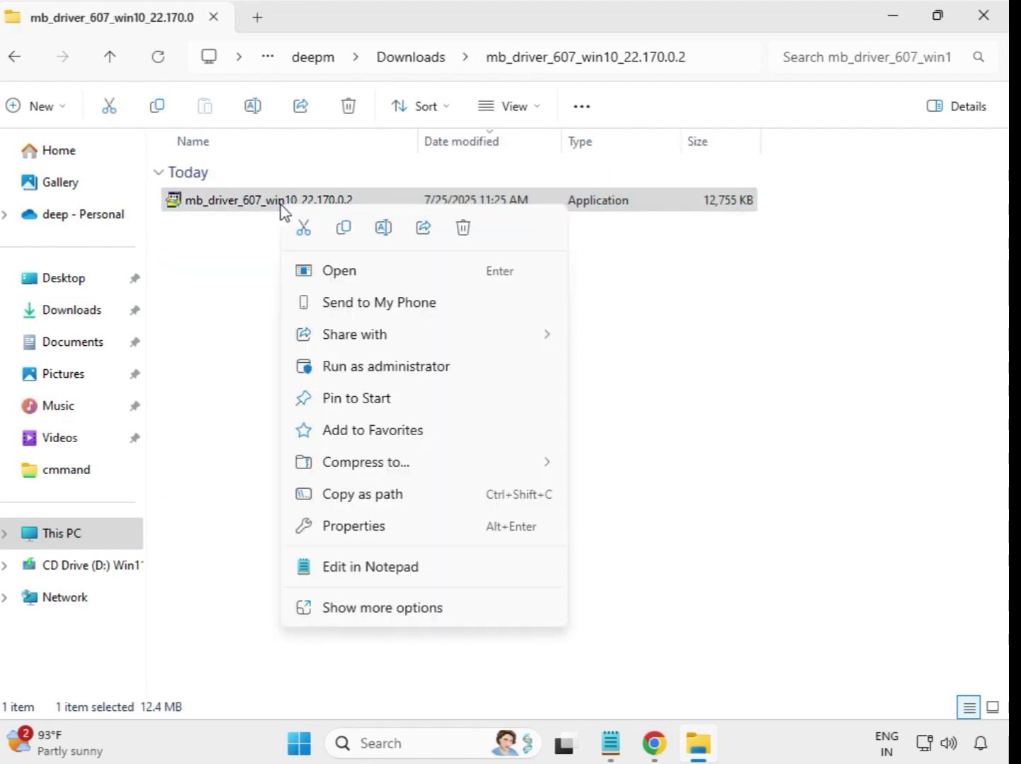
click(369, 365)
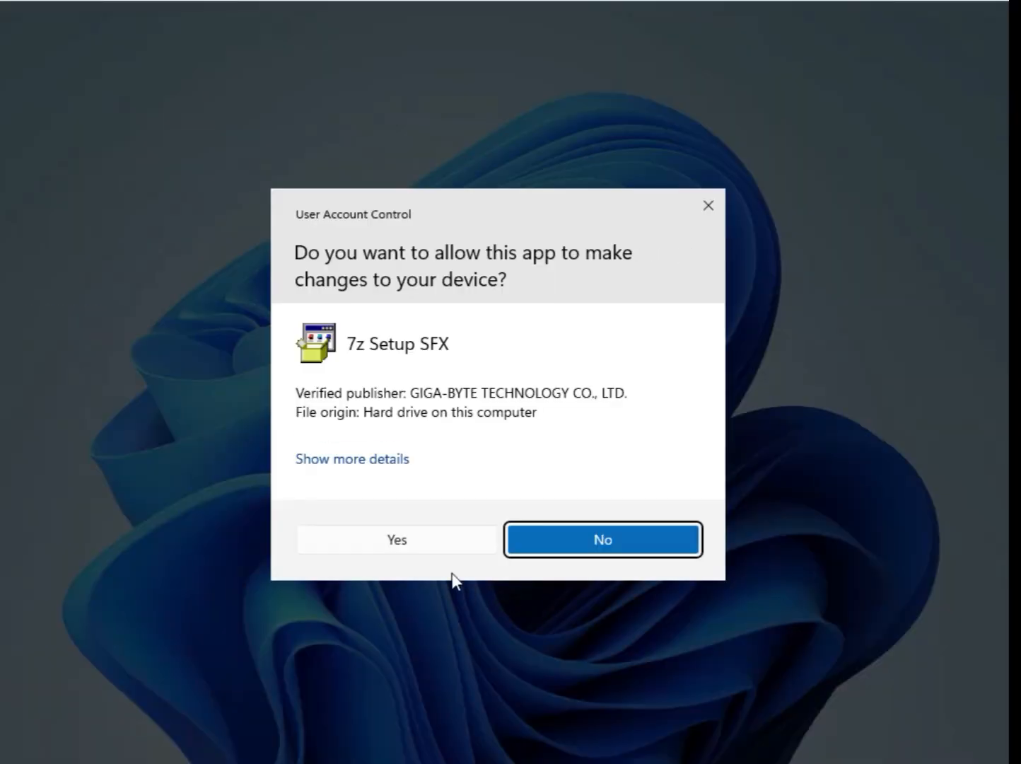
click(419, 543)
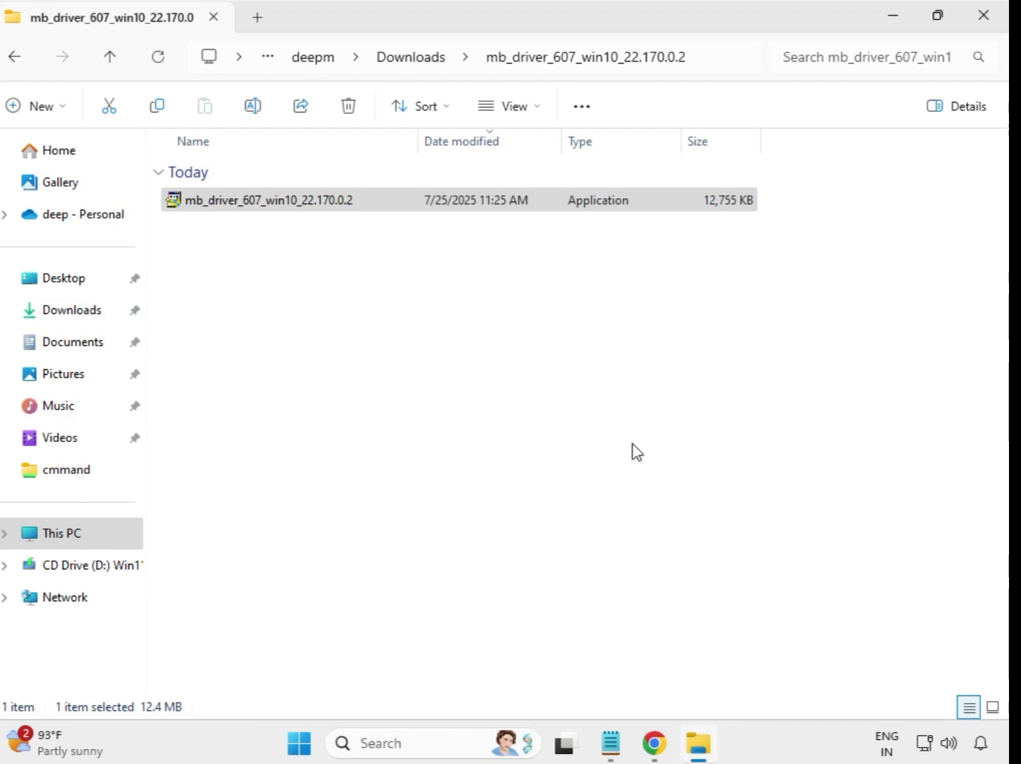
Return to Downloads, run the installer in the extracted mb_driver_612_realtekdch_6.0.9800.1 folder as administrator, and allow its changes.
click(409, 62)
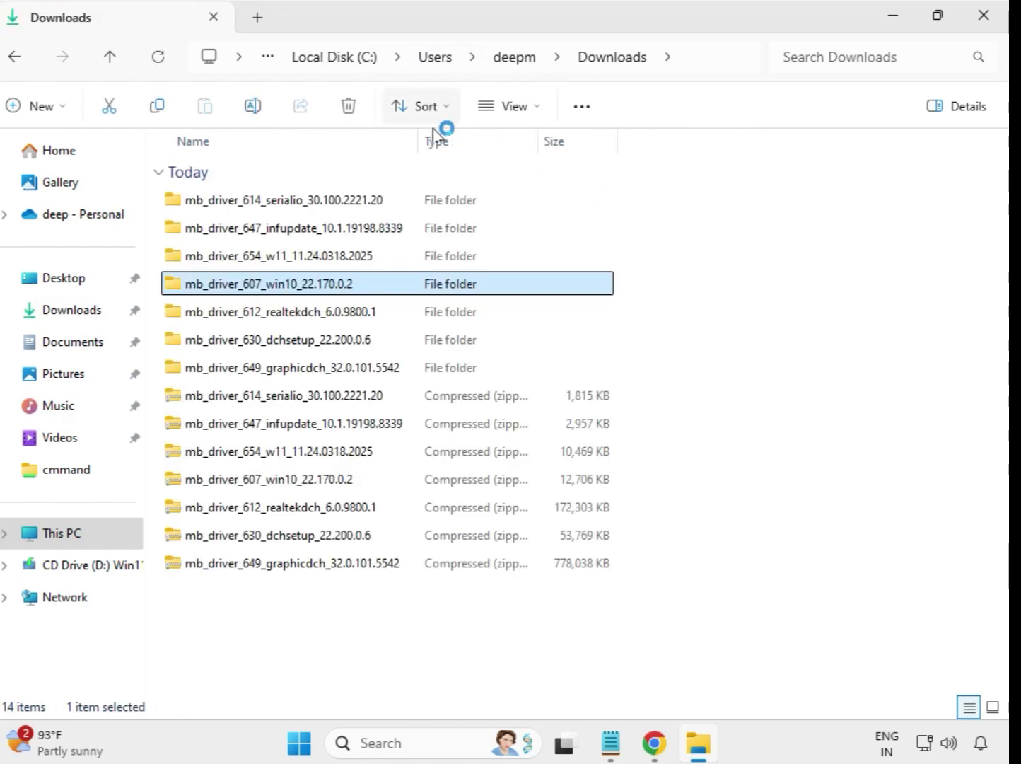
click(349, 315)
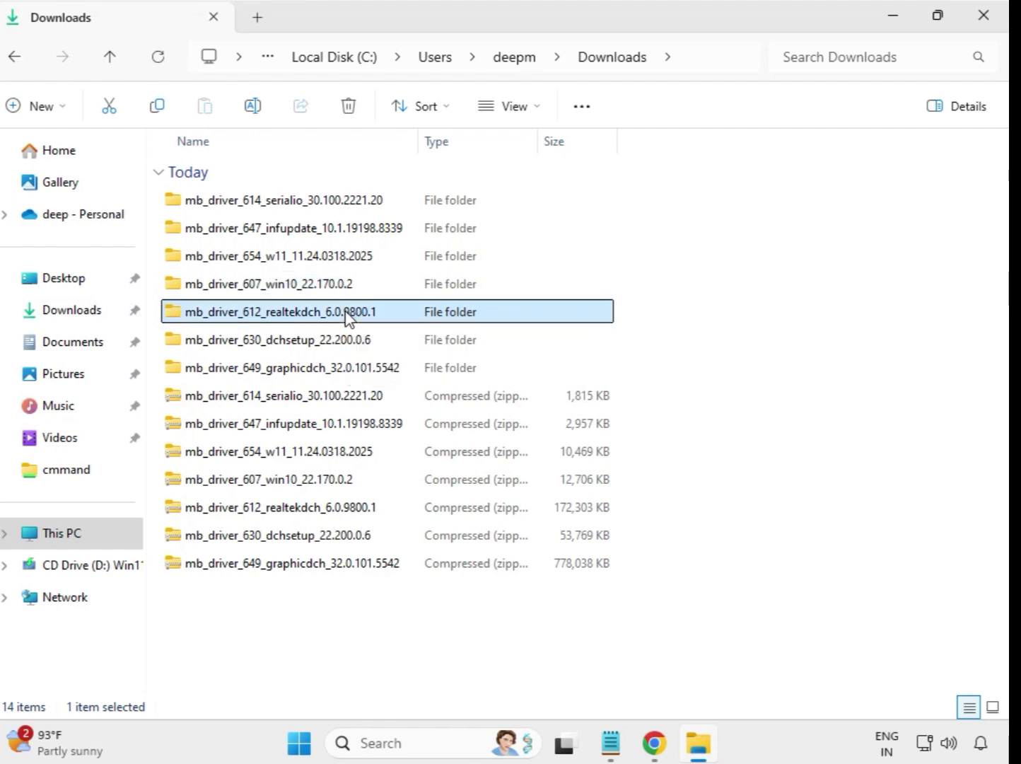
double_click(407, 316)
click(315, 205)
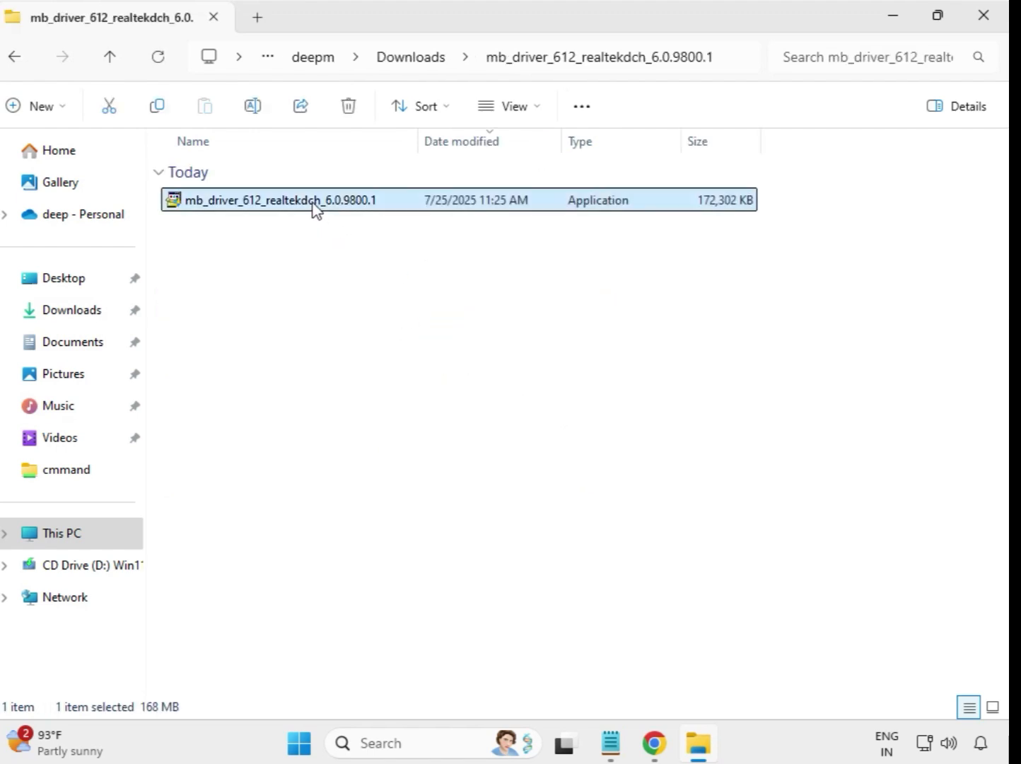
right_click(317, 207)
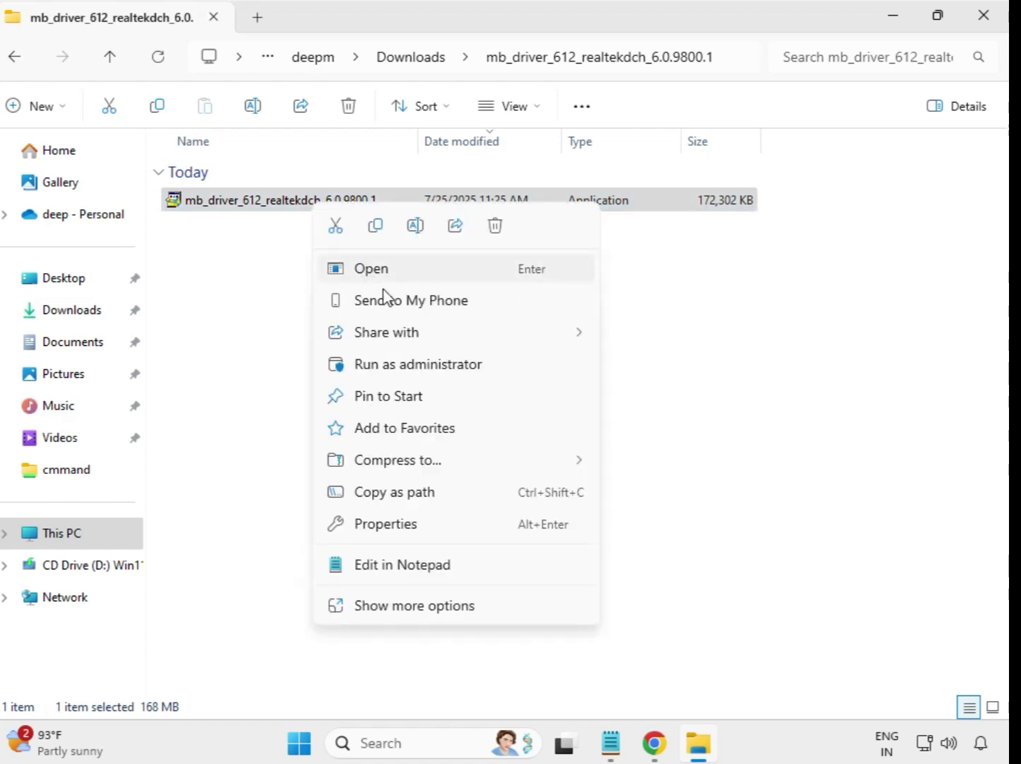
click(443, 365)
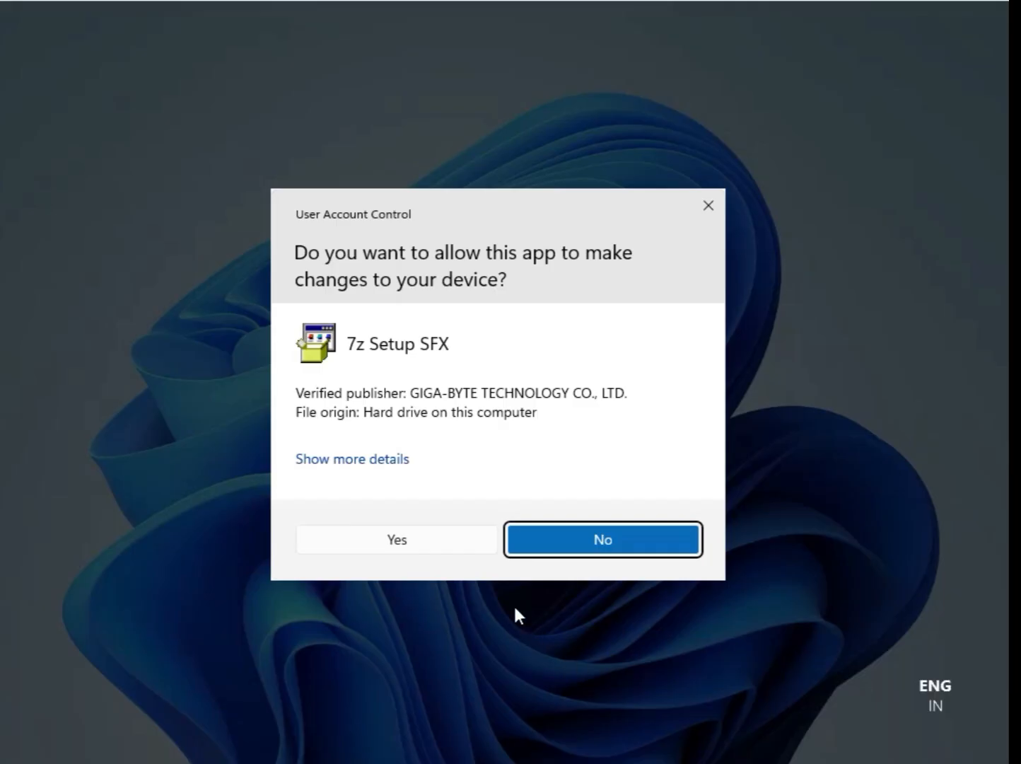
click(418, 539)
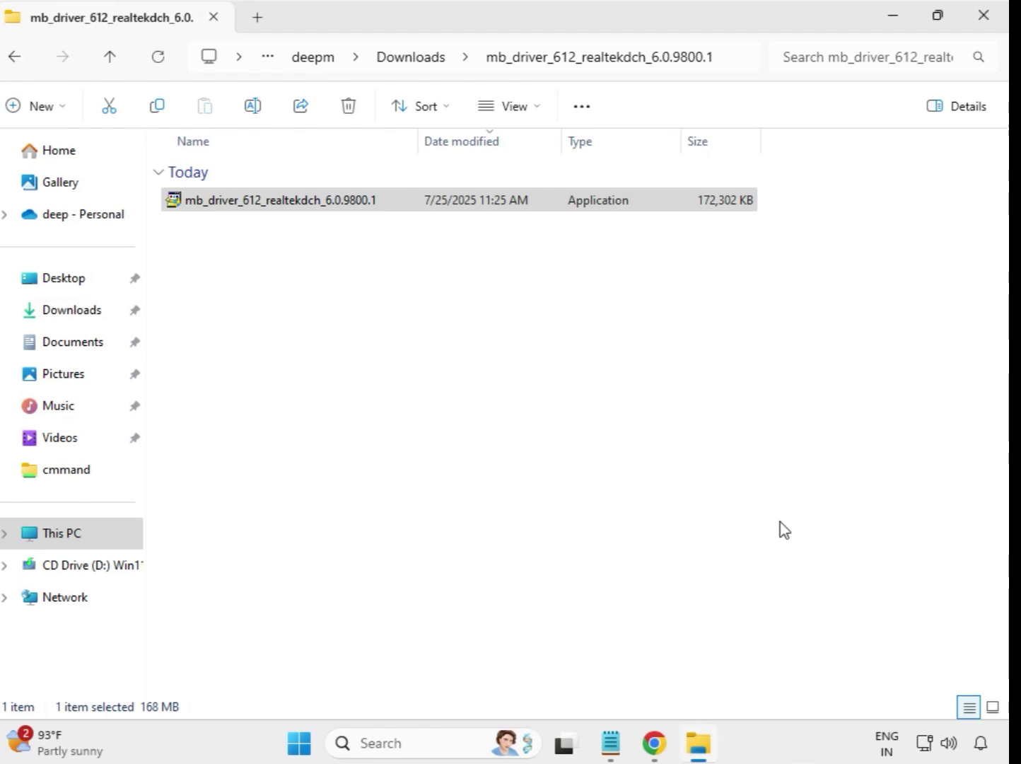
Return to Downloads, run the installer in the extracted mb_driver_630_dchsetup_22.200.0.6 folder as administrator, and allow its changes.
click(416, 68)
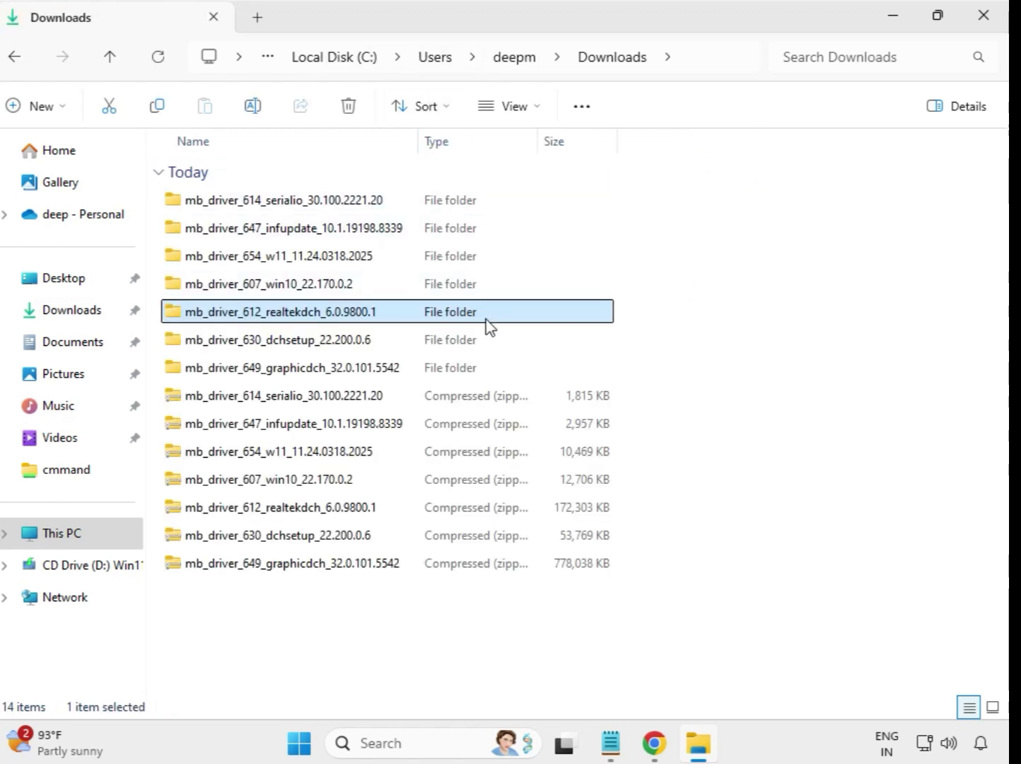
click(336, 349)
click(341, 370)
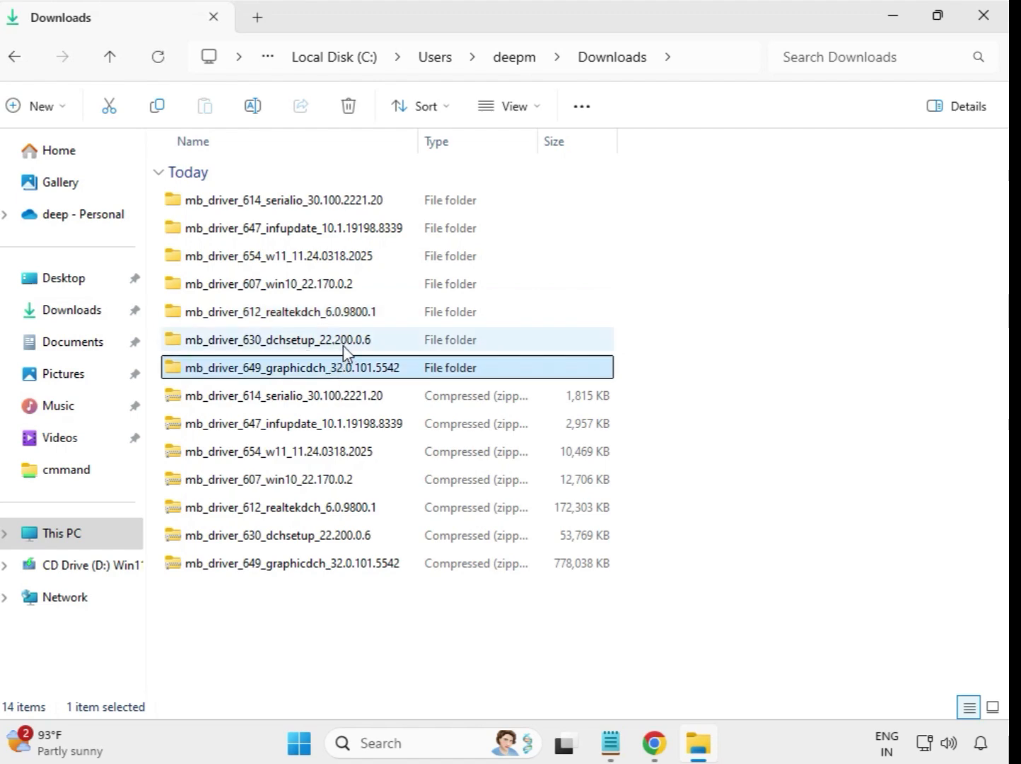
click(344, 345)
double_click(332, 346)
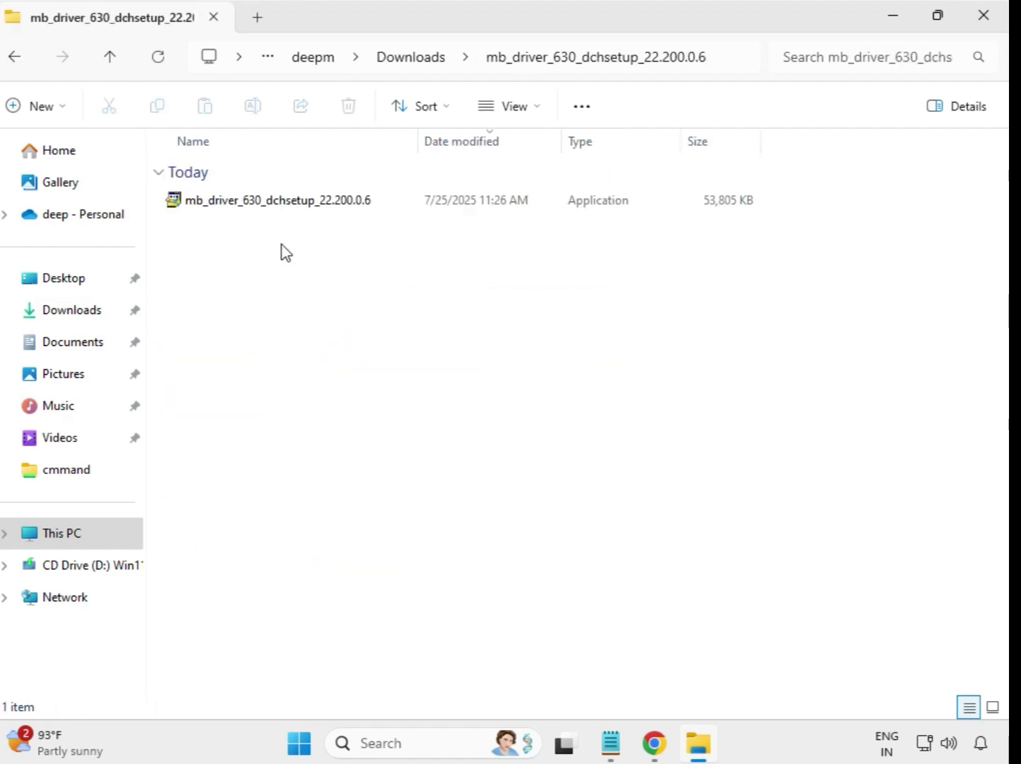
click(275, 207)
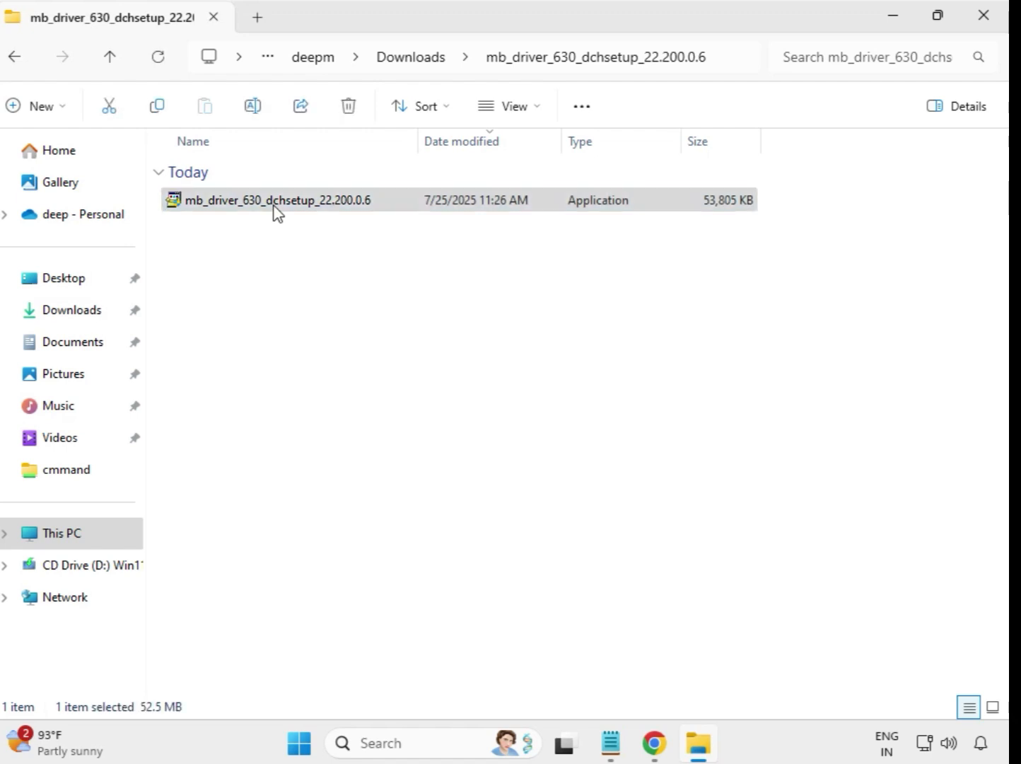
right_click(276, 210)
click(391, 374)
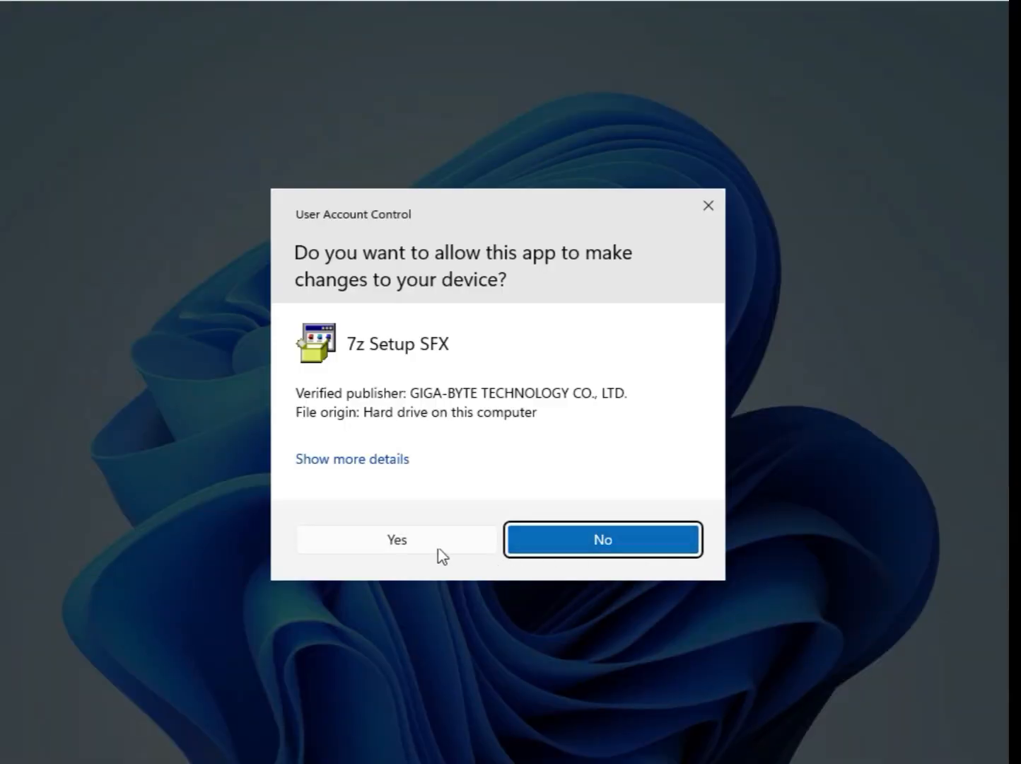
click(418, 545)
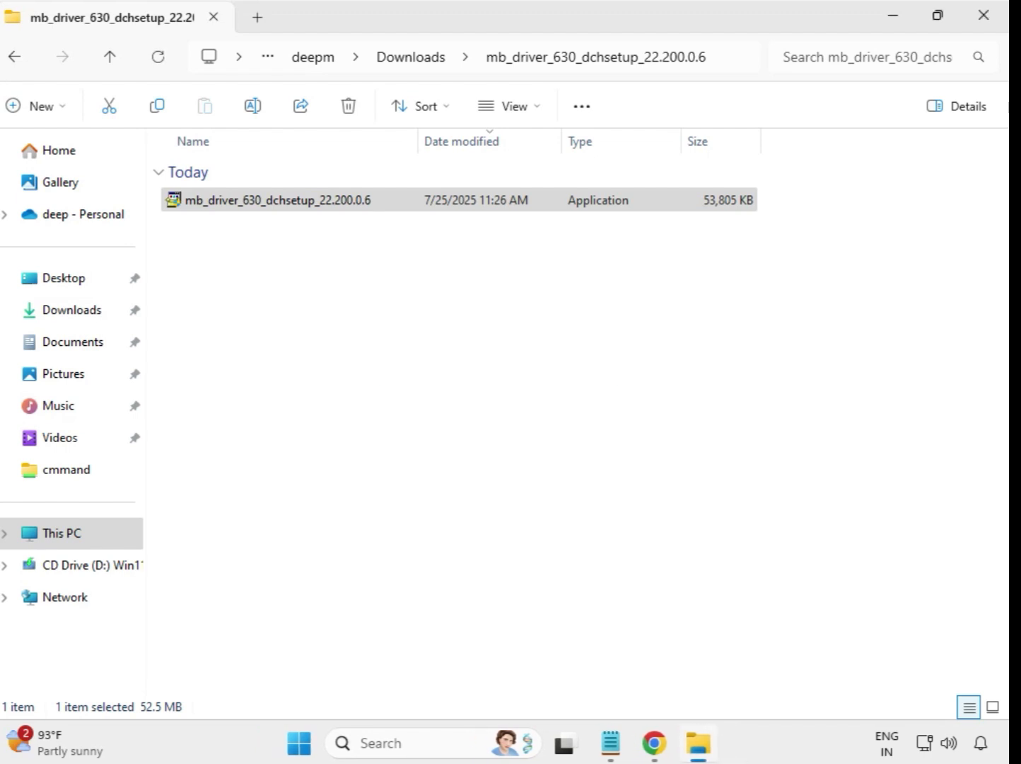
Return to Downloads, run the installer in the extracted mb_driver_649_graphicdch_32.0.101.5542 folder as administrator, and allow its changes.
click(409, 59)
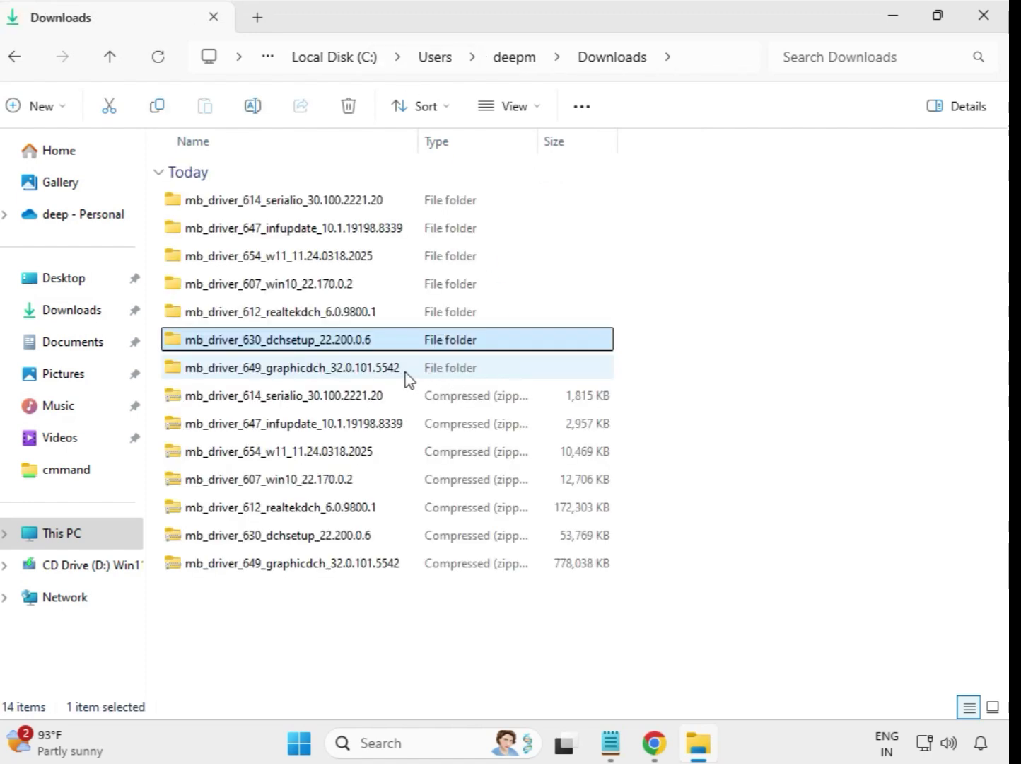
click(314, 369)
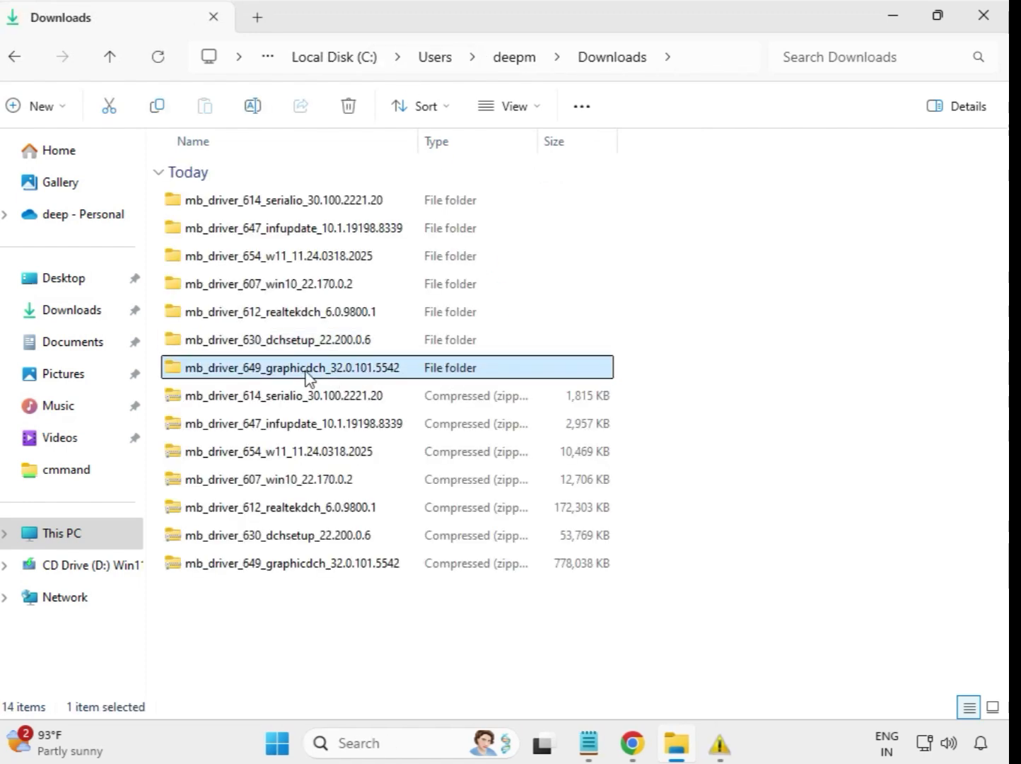
double_click(324, 368)
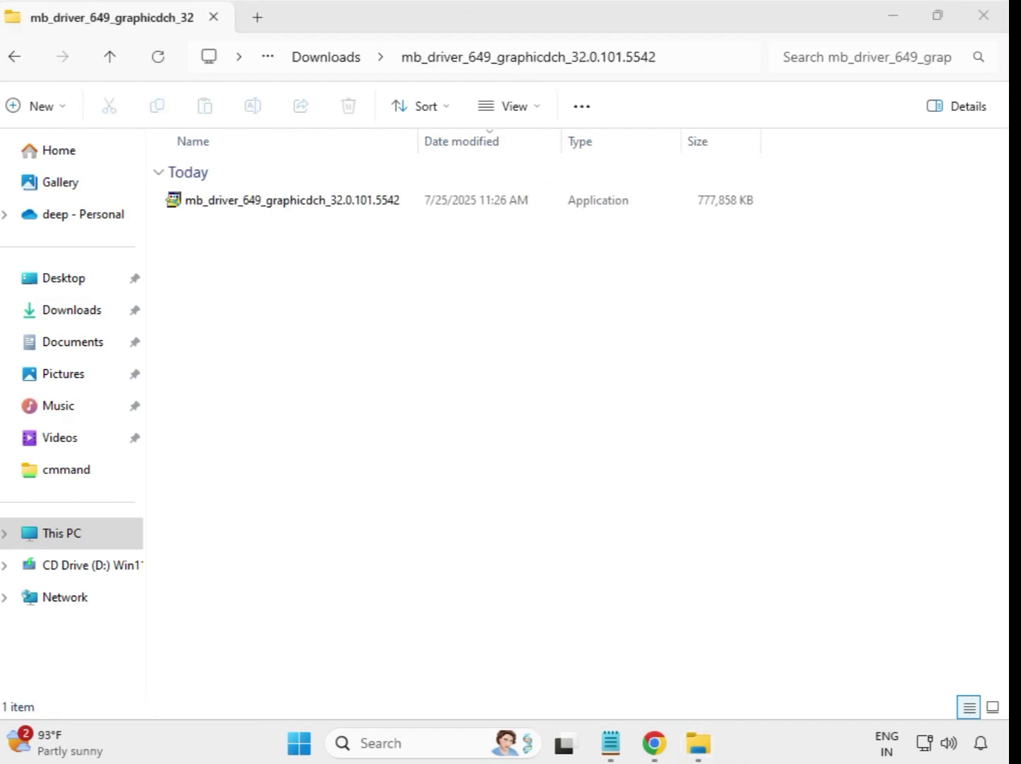
click(330, 202)
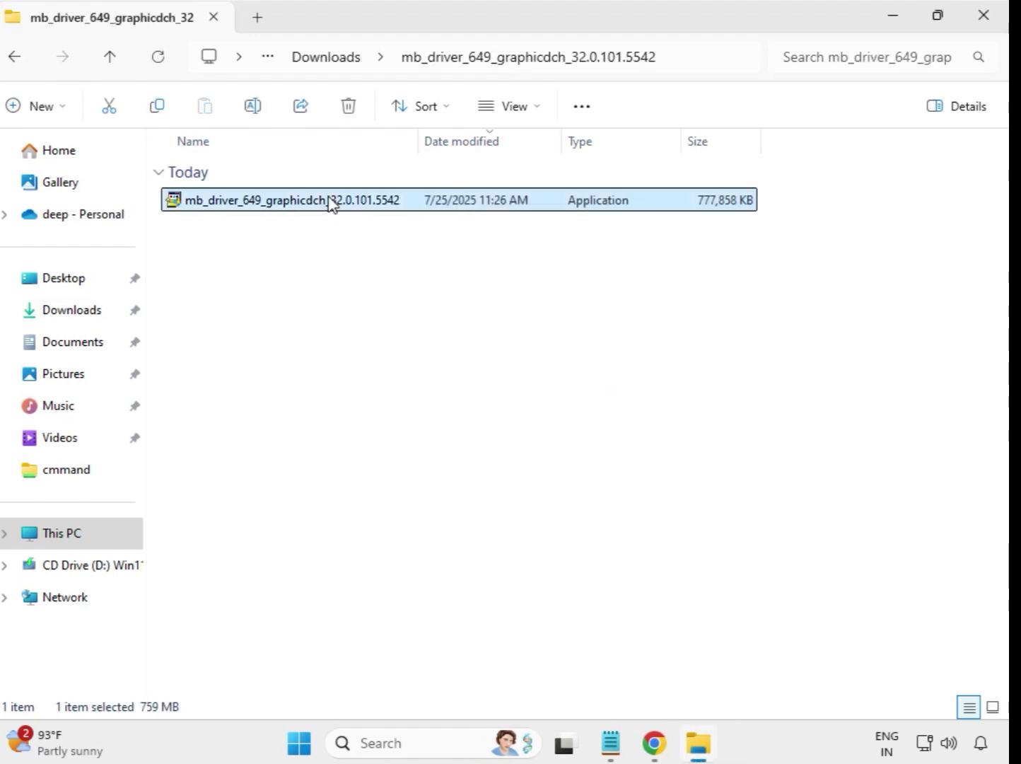
right_click(340, 211)
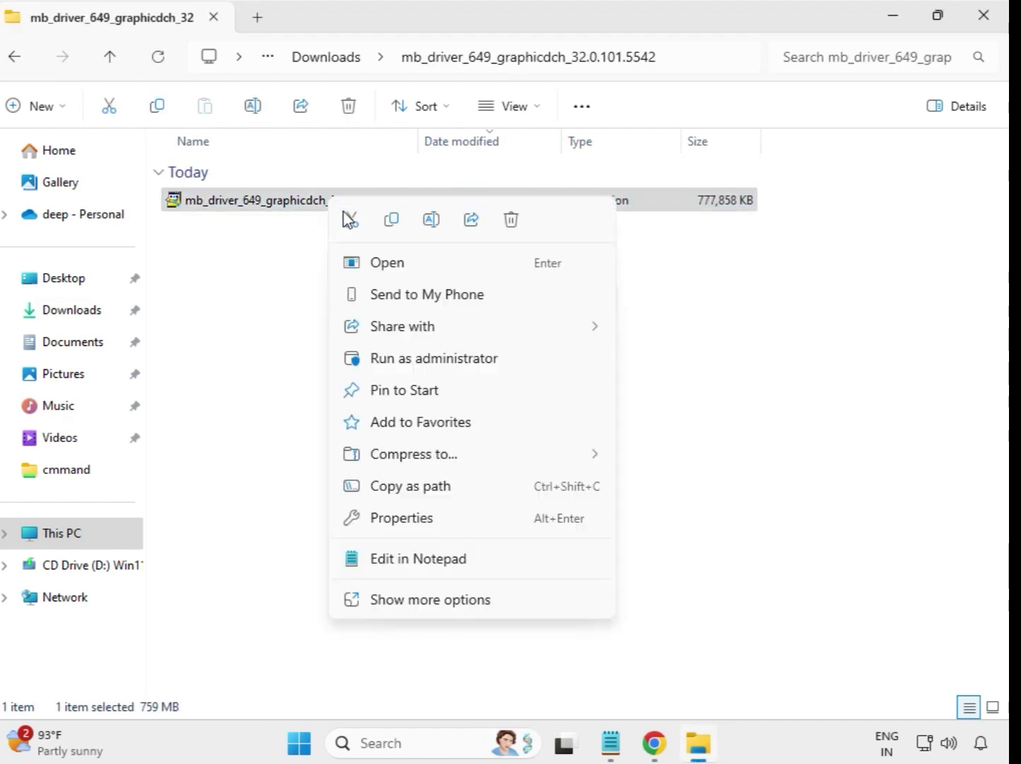
click(431, 361)
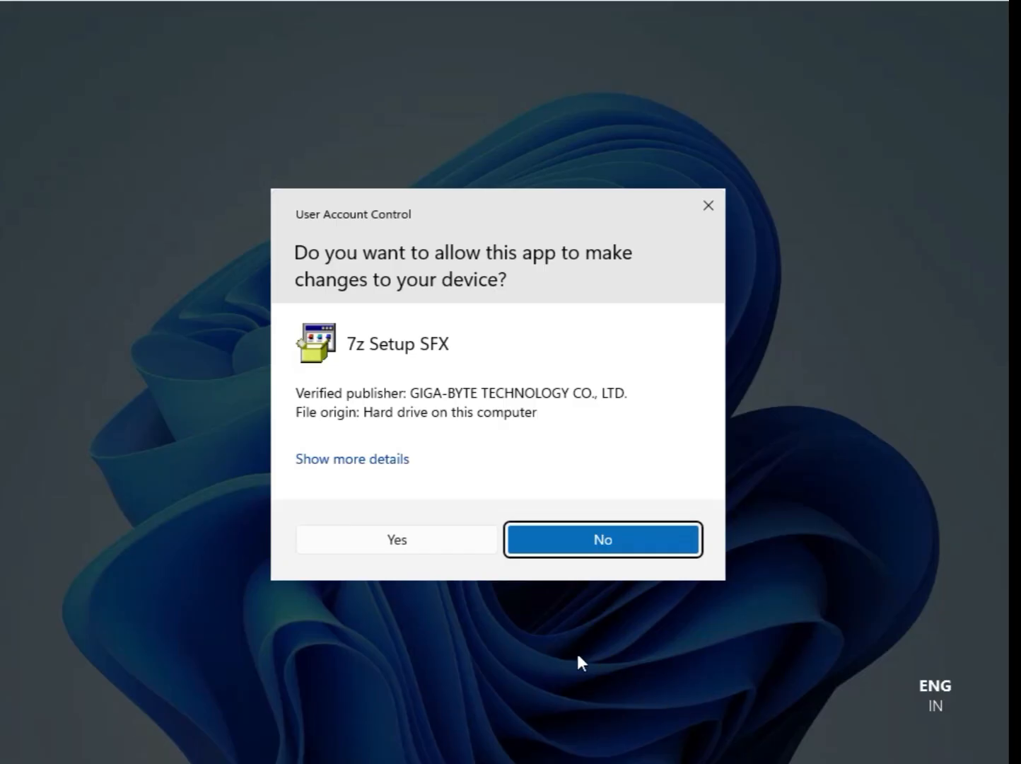
click(406, 542)
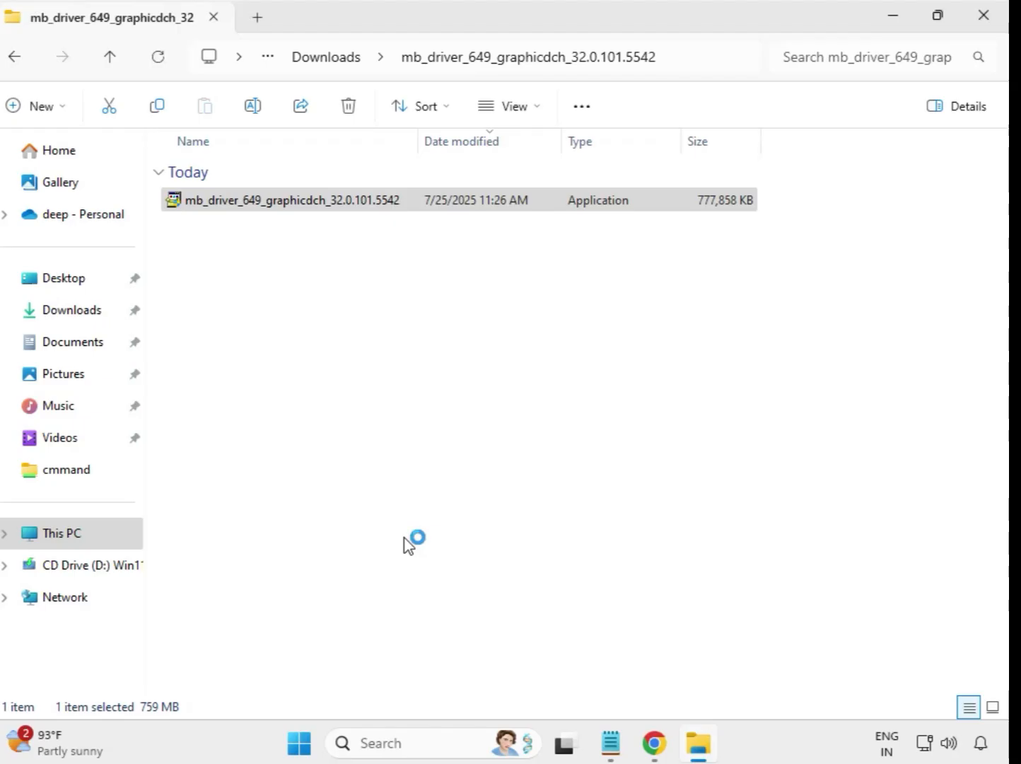